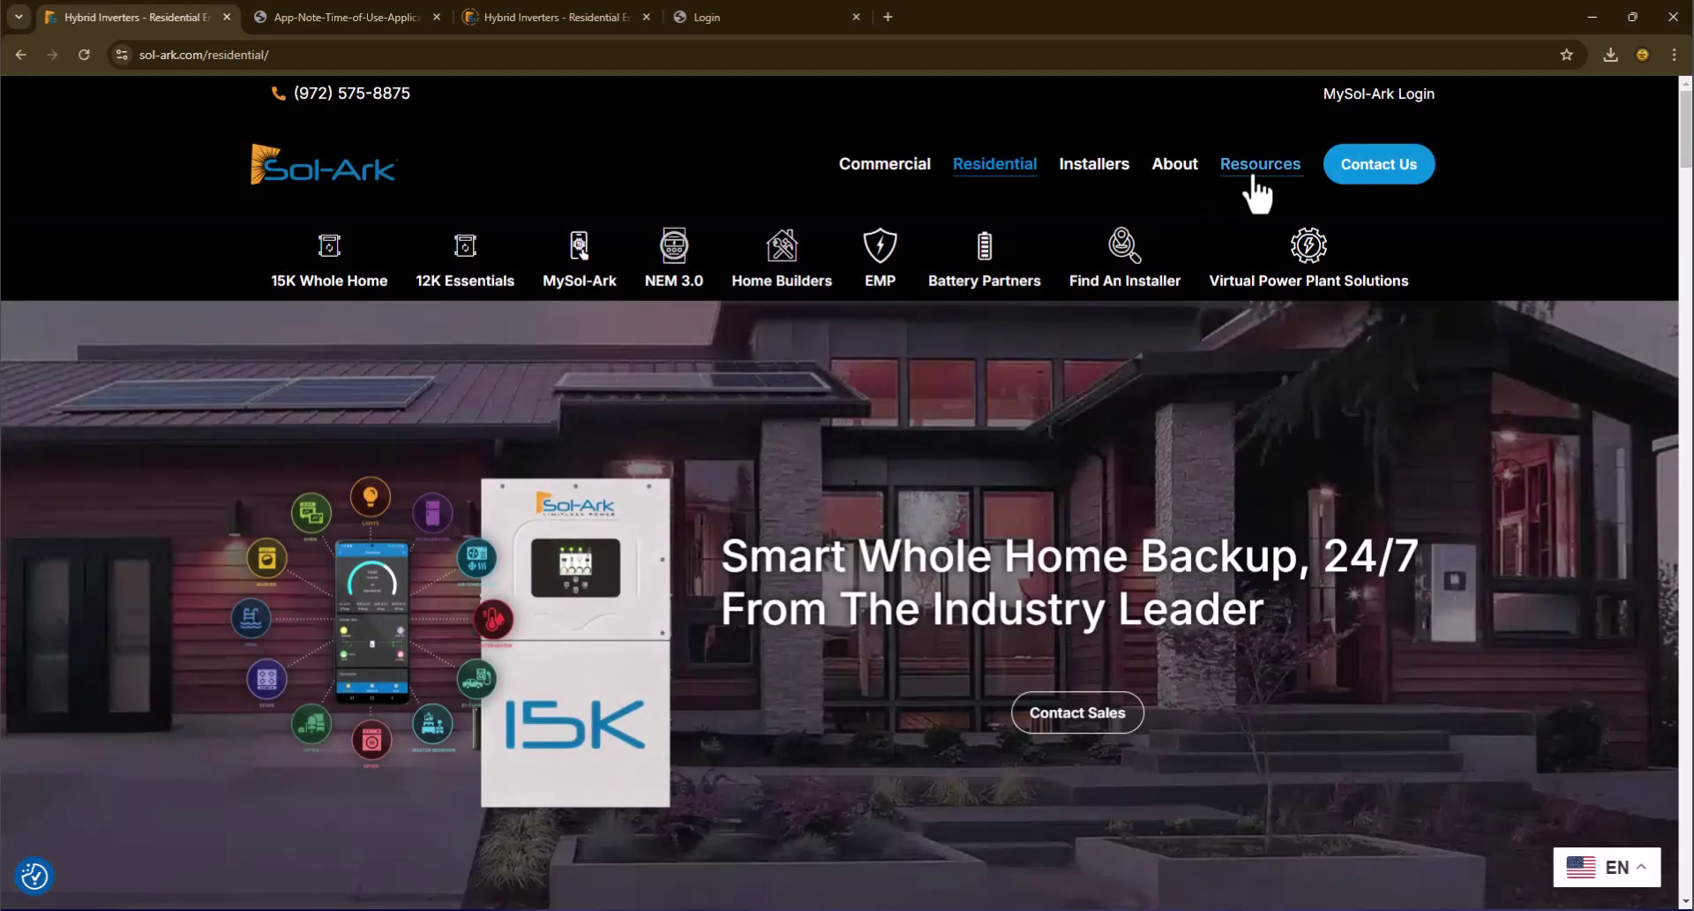
# - Open the Knowledge Hub in the site's resources and limit the documents to the Residential category
pyautogui.click(1256, 180)
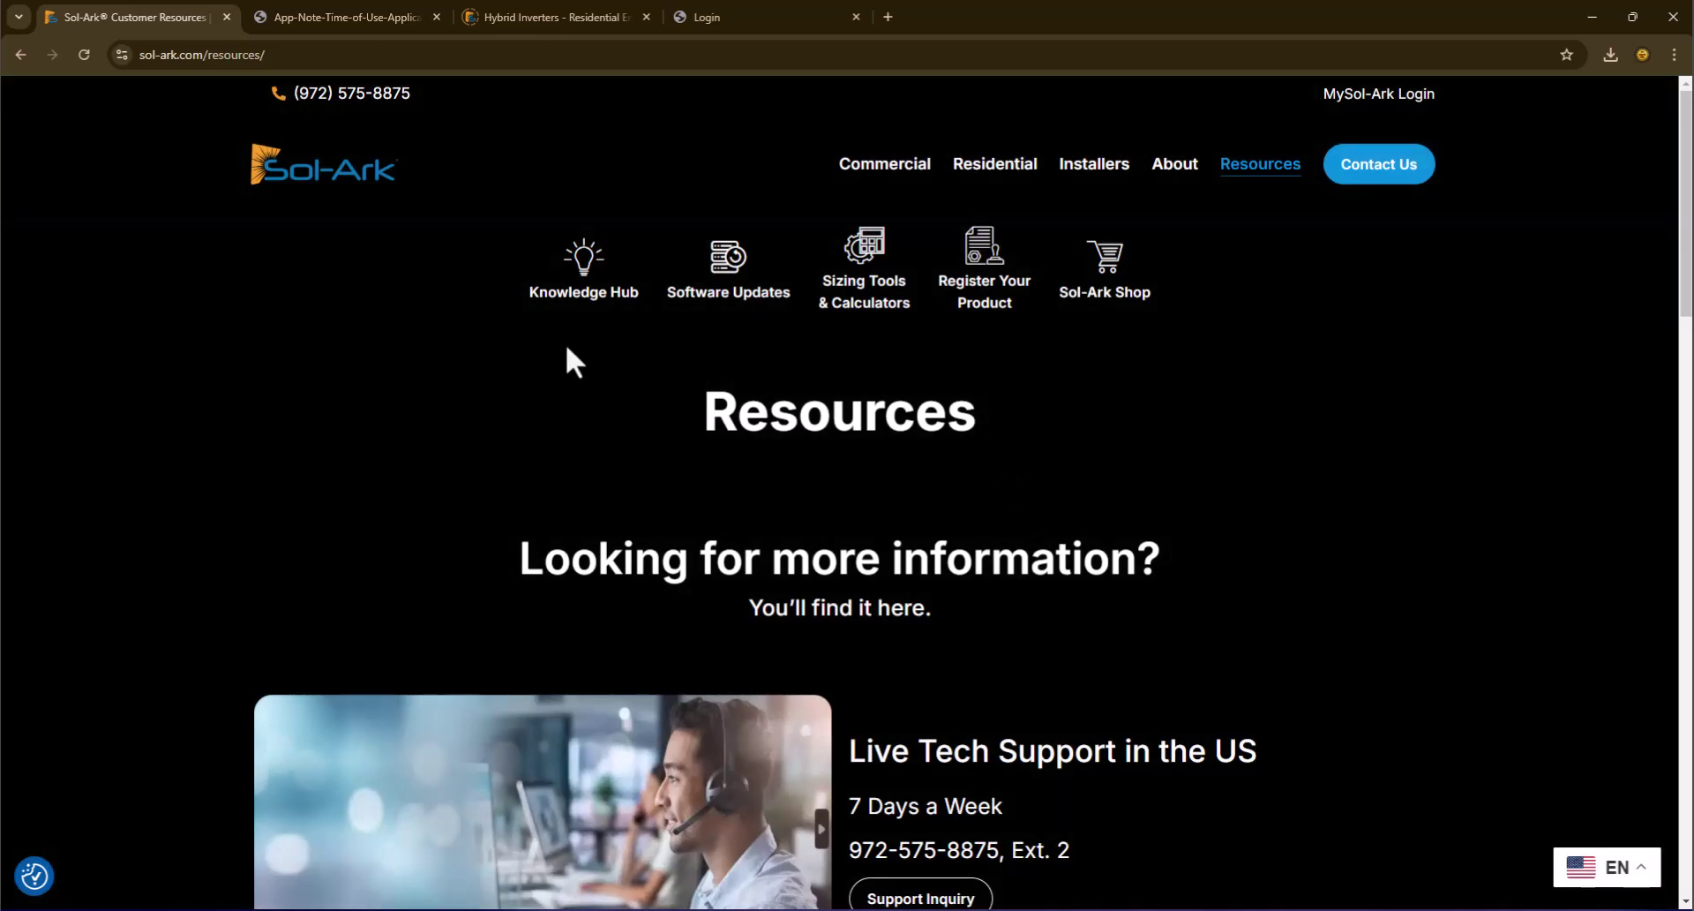
pyautogui.click(585, 269)
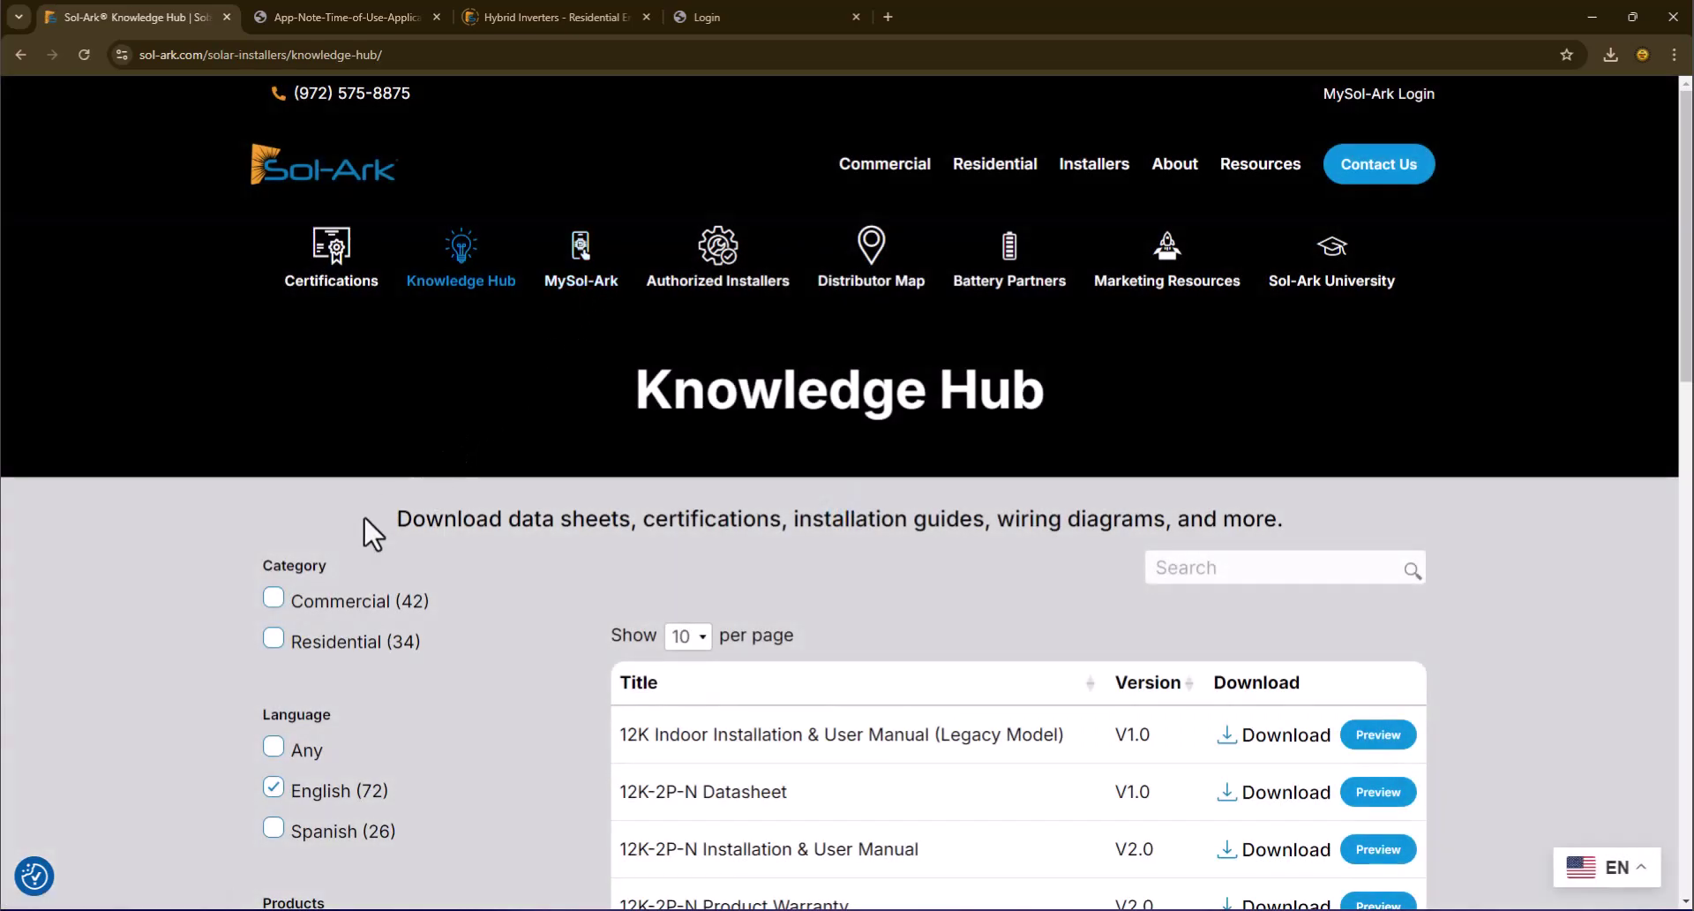
pyautogui.scroll(-1, 363, 516)
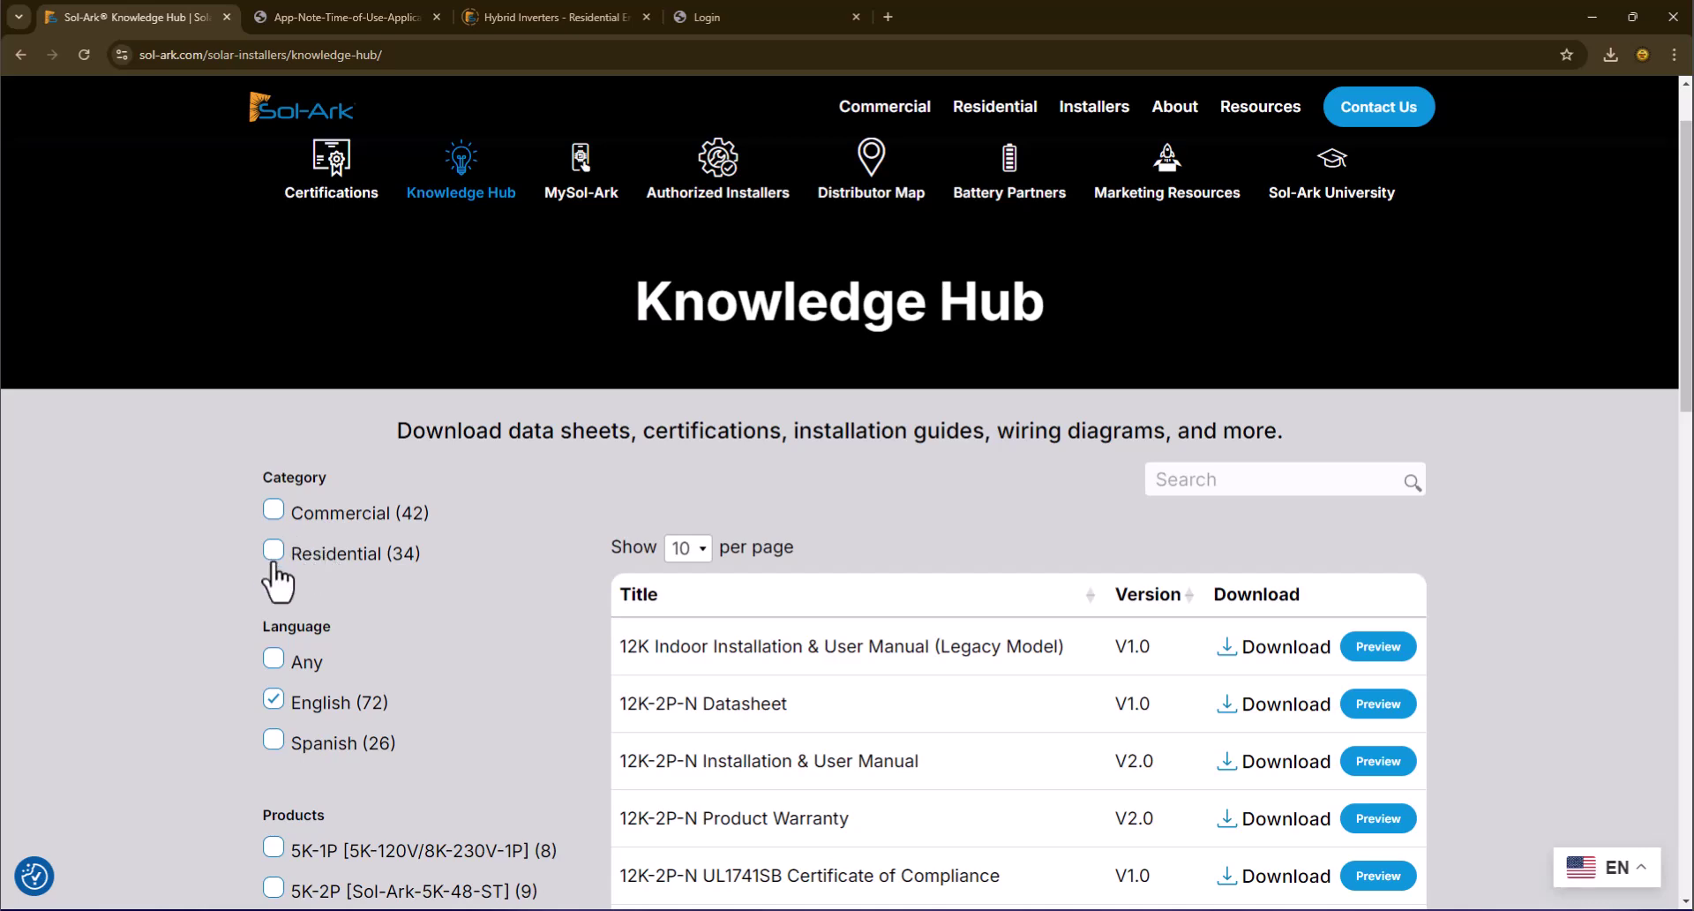
pyautogui.click(274, 565)
# - Filter the documents by the 15K-2P [Limitless 15K-LV] product and go to the second page of the list
pyautogui.scroll(-3, 242, 612)
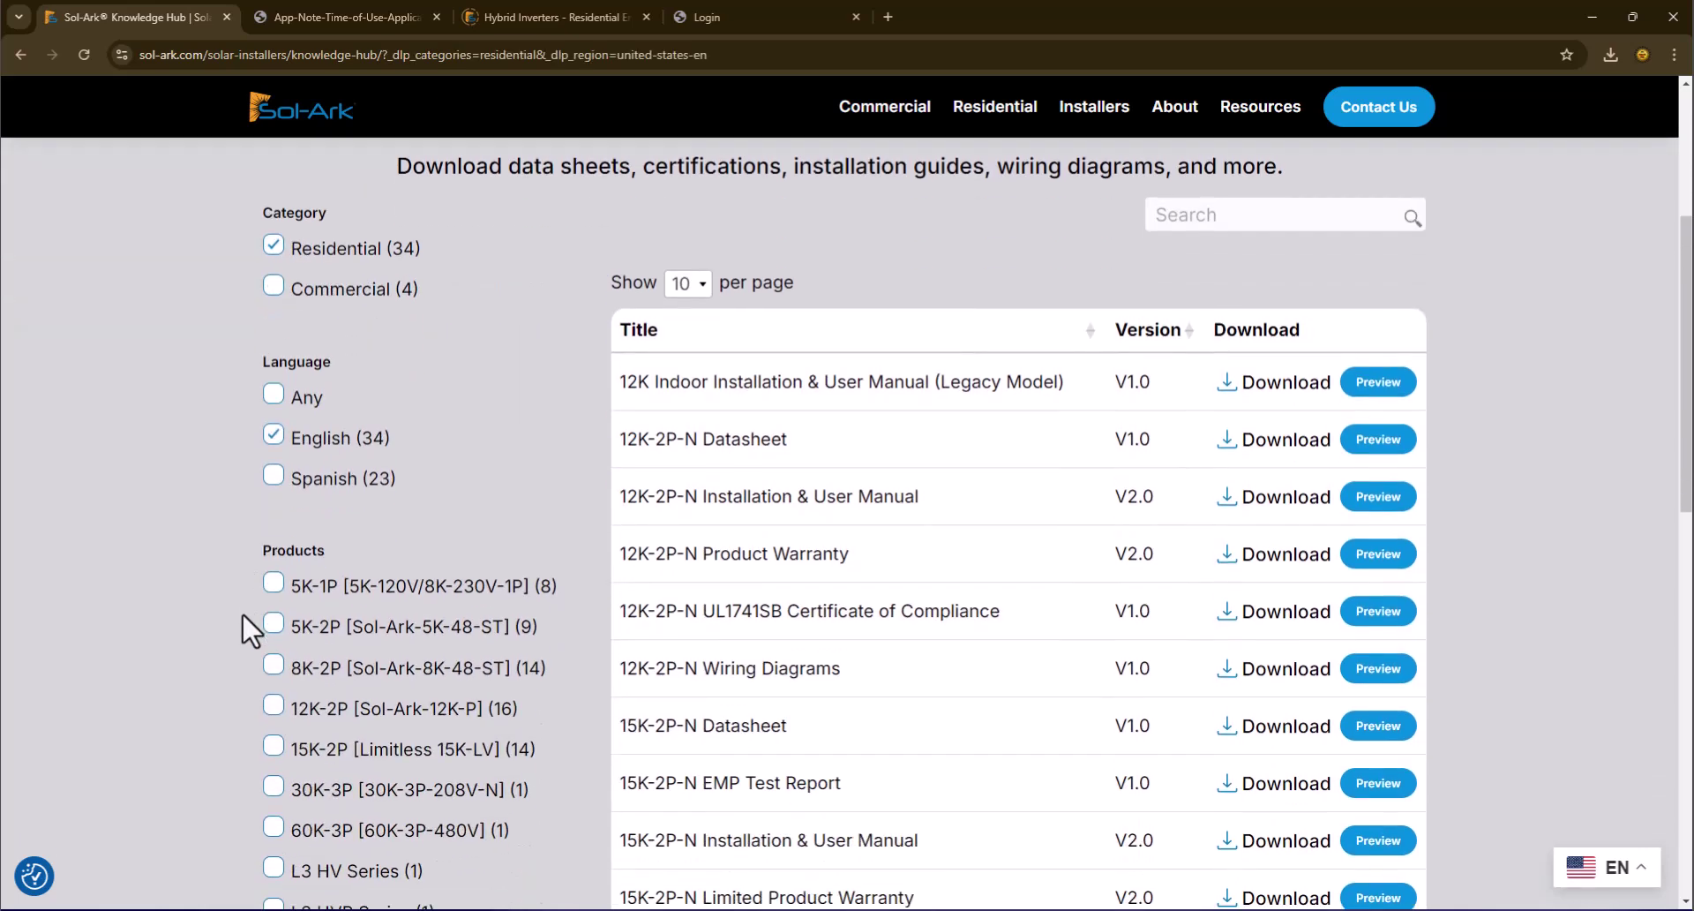
pyautogui.scroll(-2, 242, 612)
pyautogui.click(274, 573)
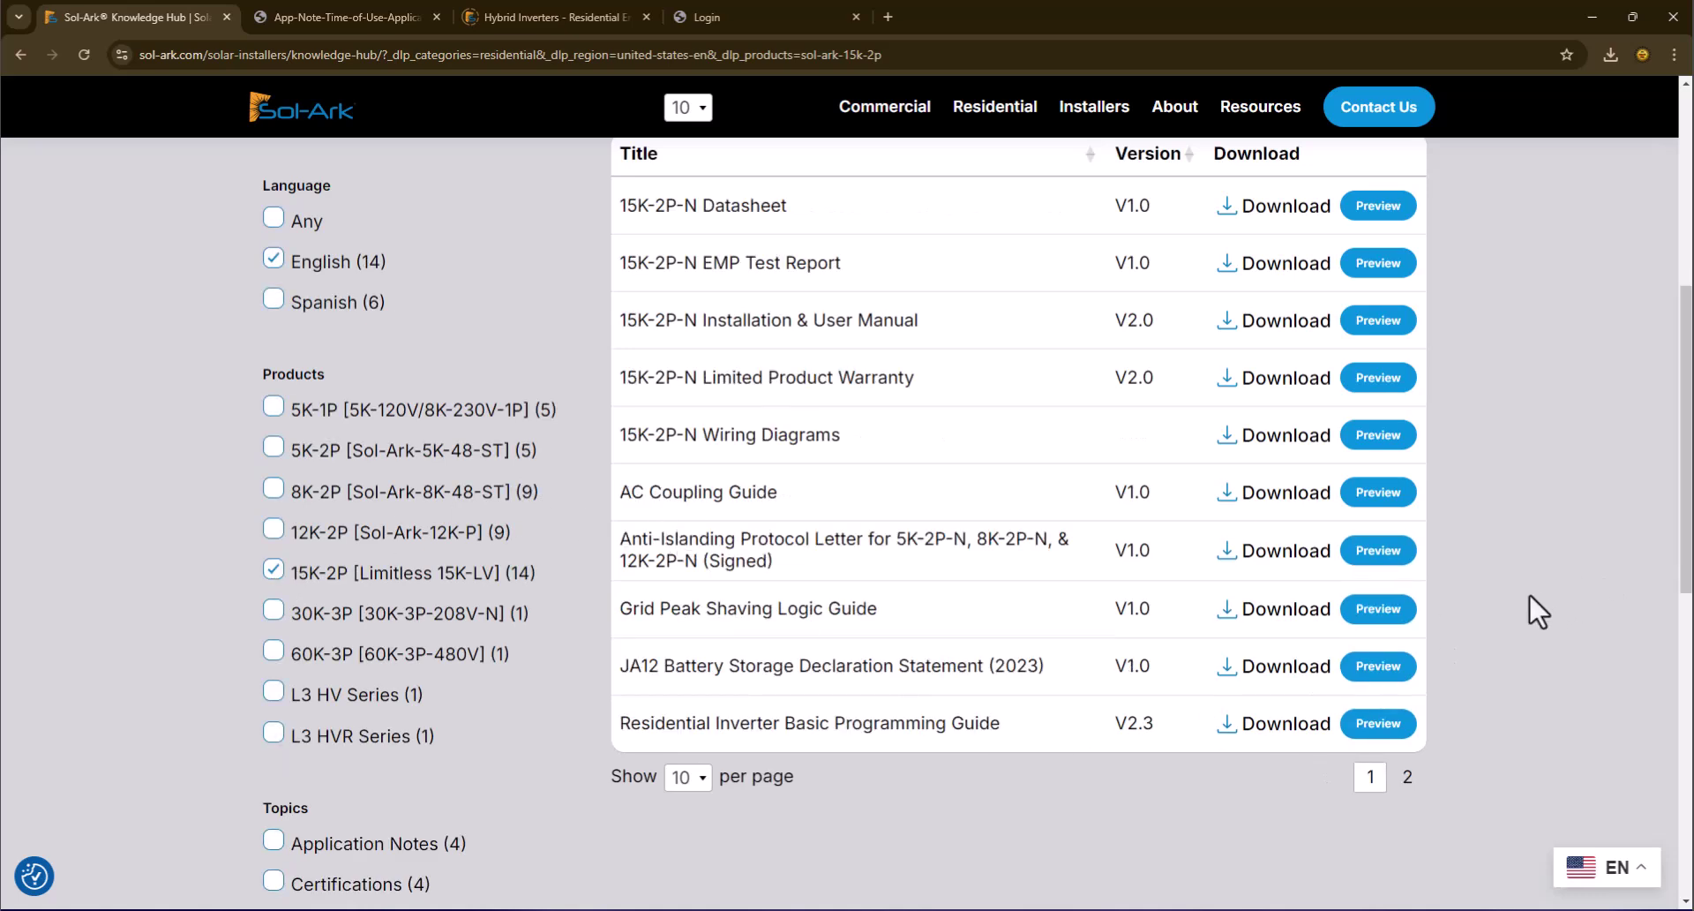
pyautogui.scroll(1, 1529, 593)
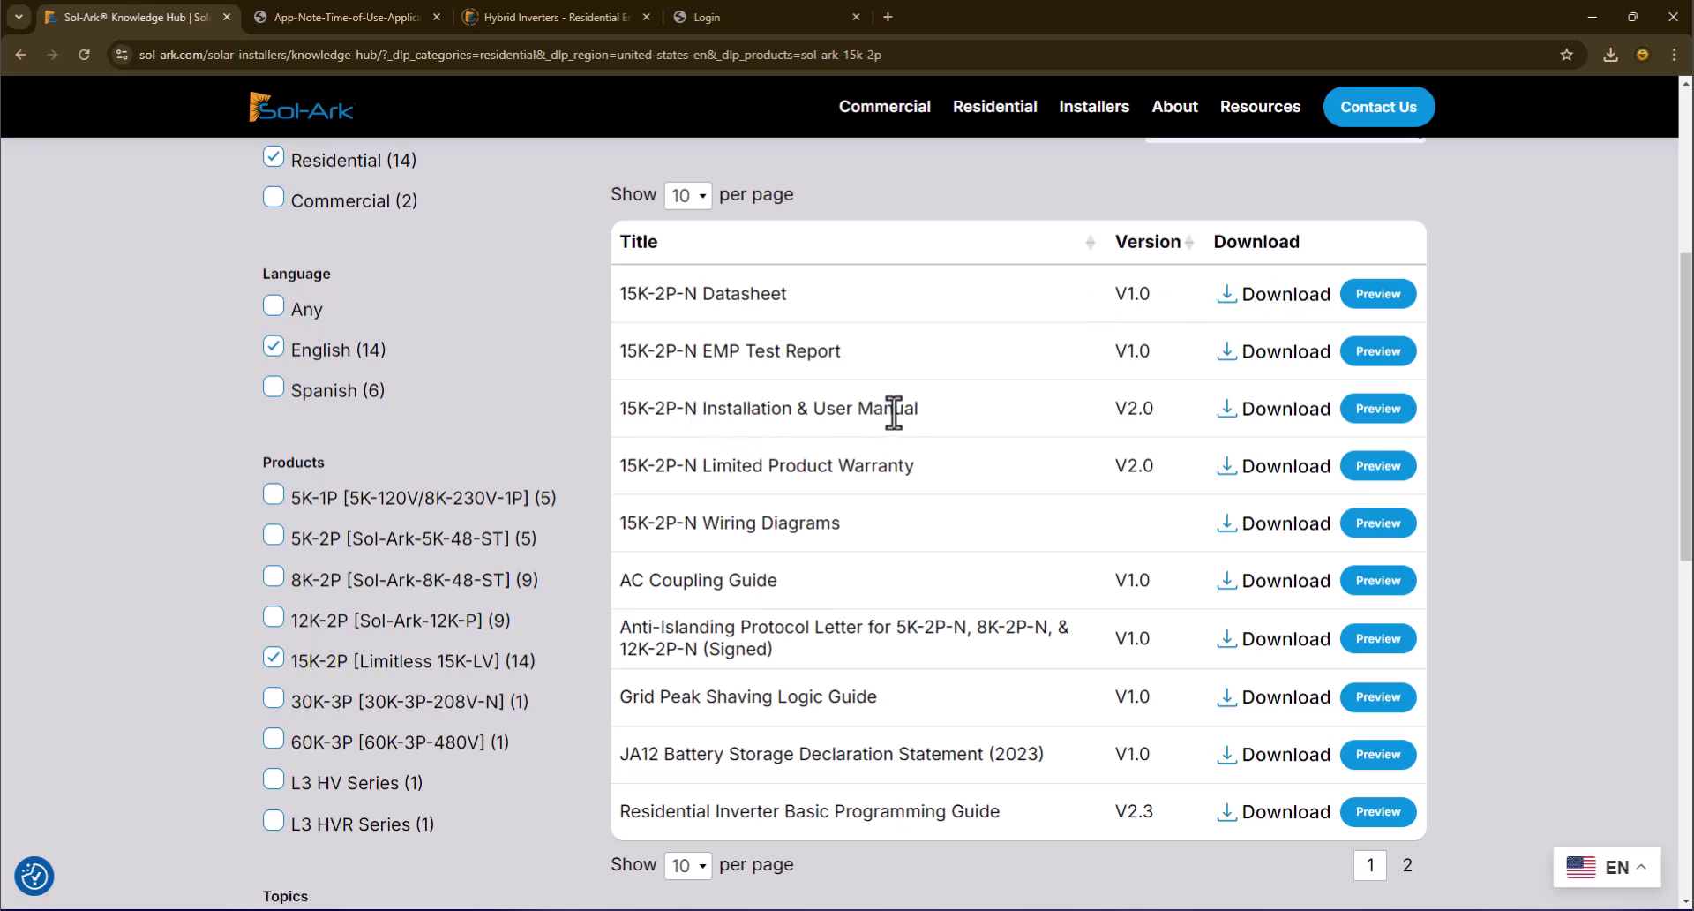
pyautogui.click(1410, 866)
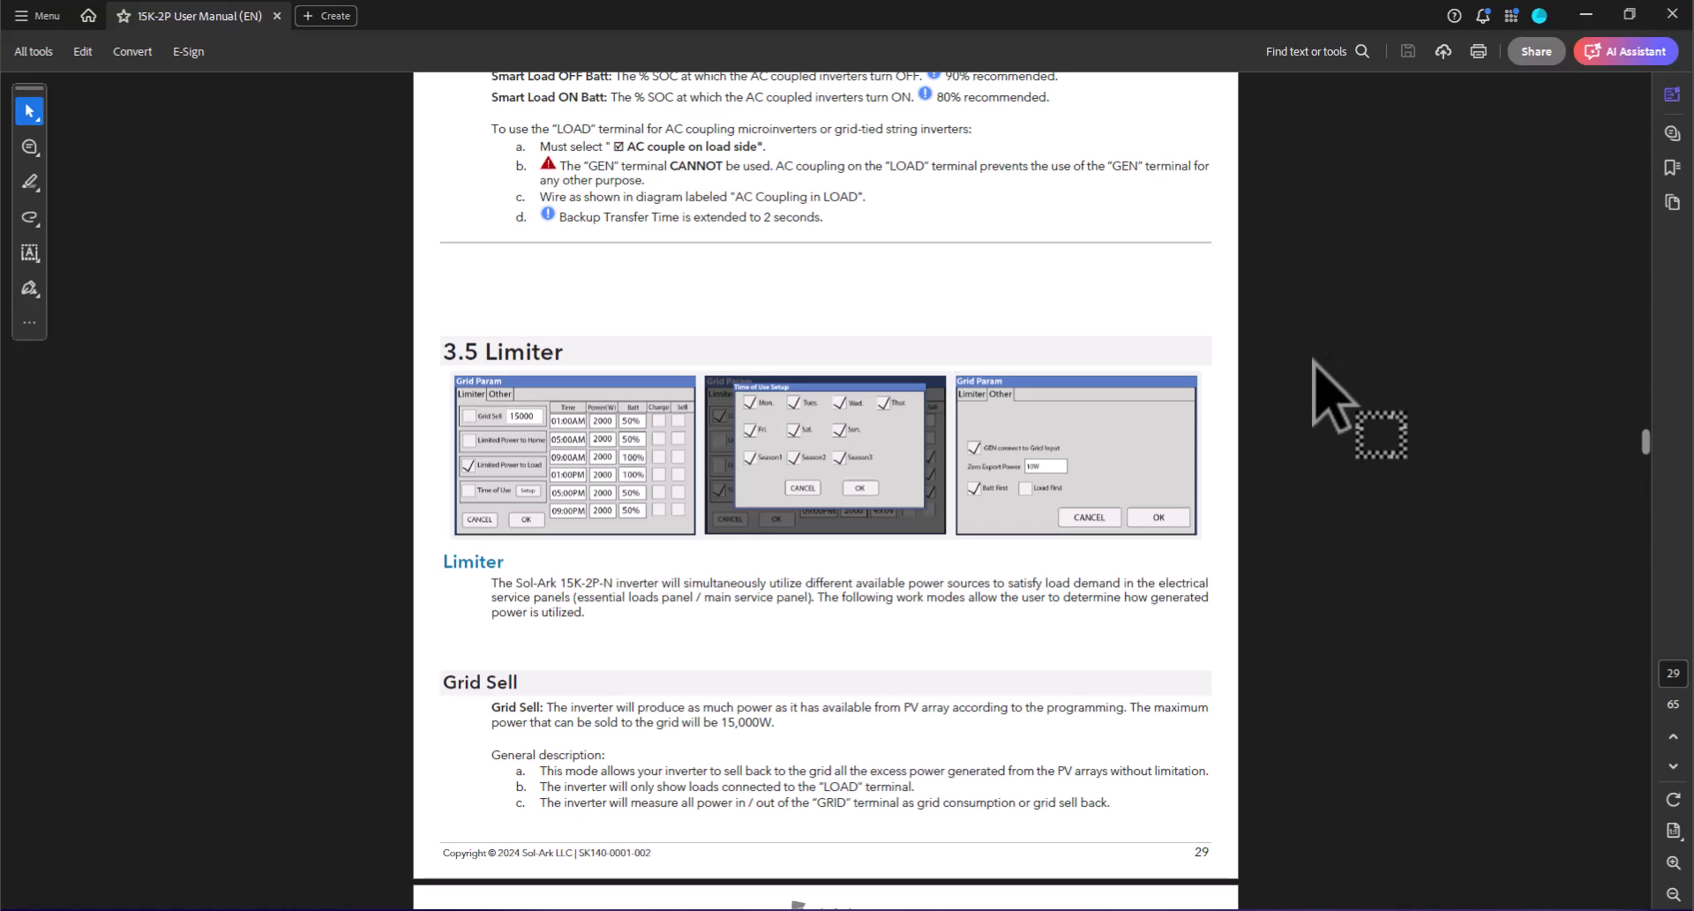
# - In Adobe Acrobat, read the 15K-2P User Manual's Limiter section from Grid Sell through Time of Use
pyautogui.scroll(-6, 1315, 360)
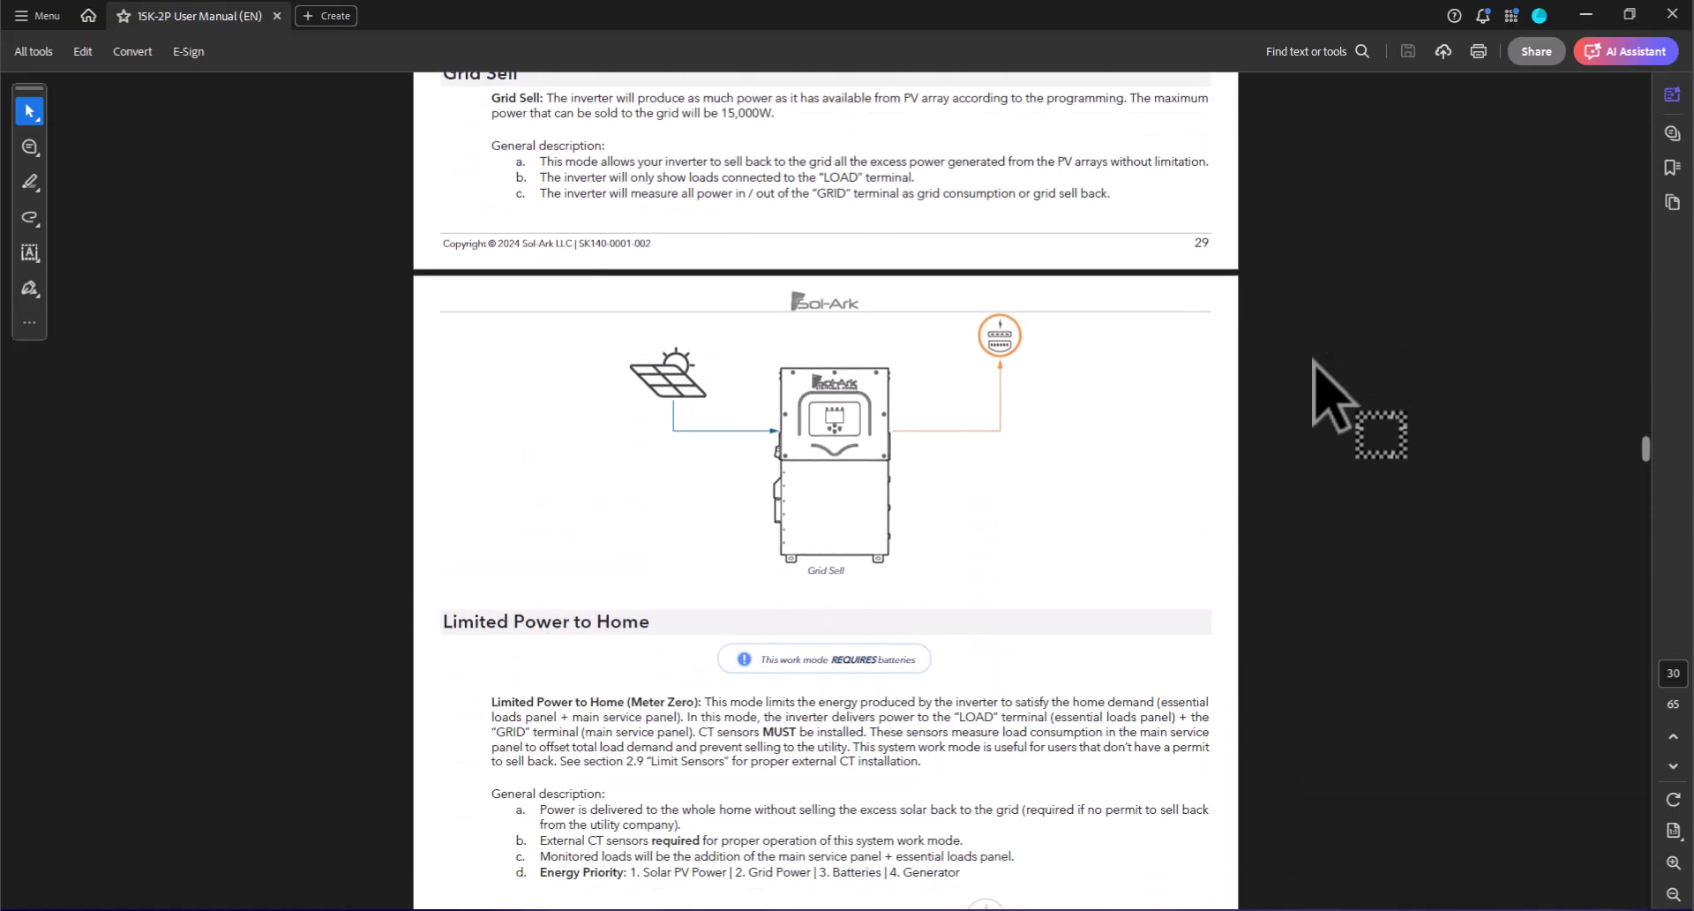
pyautogui.scroll(-9, 1314, 362)
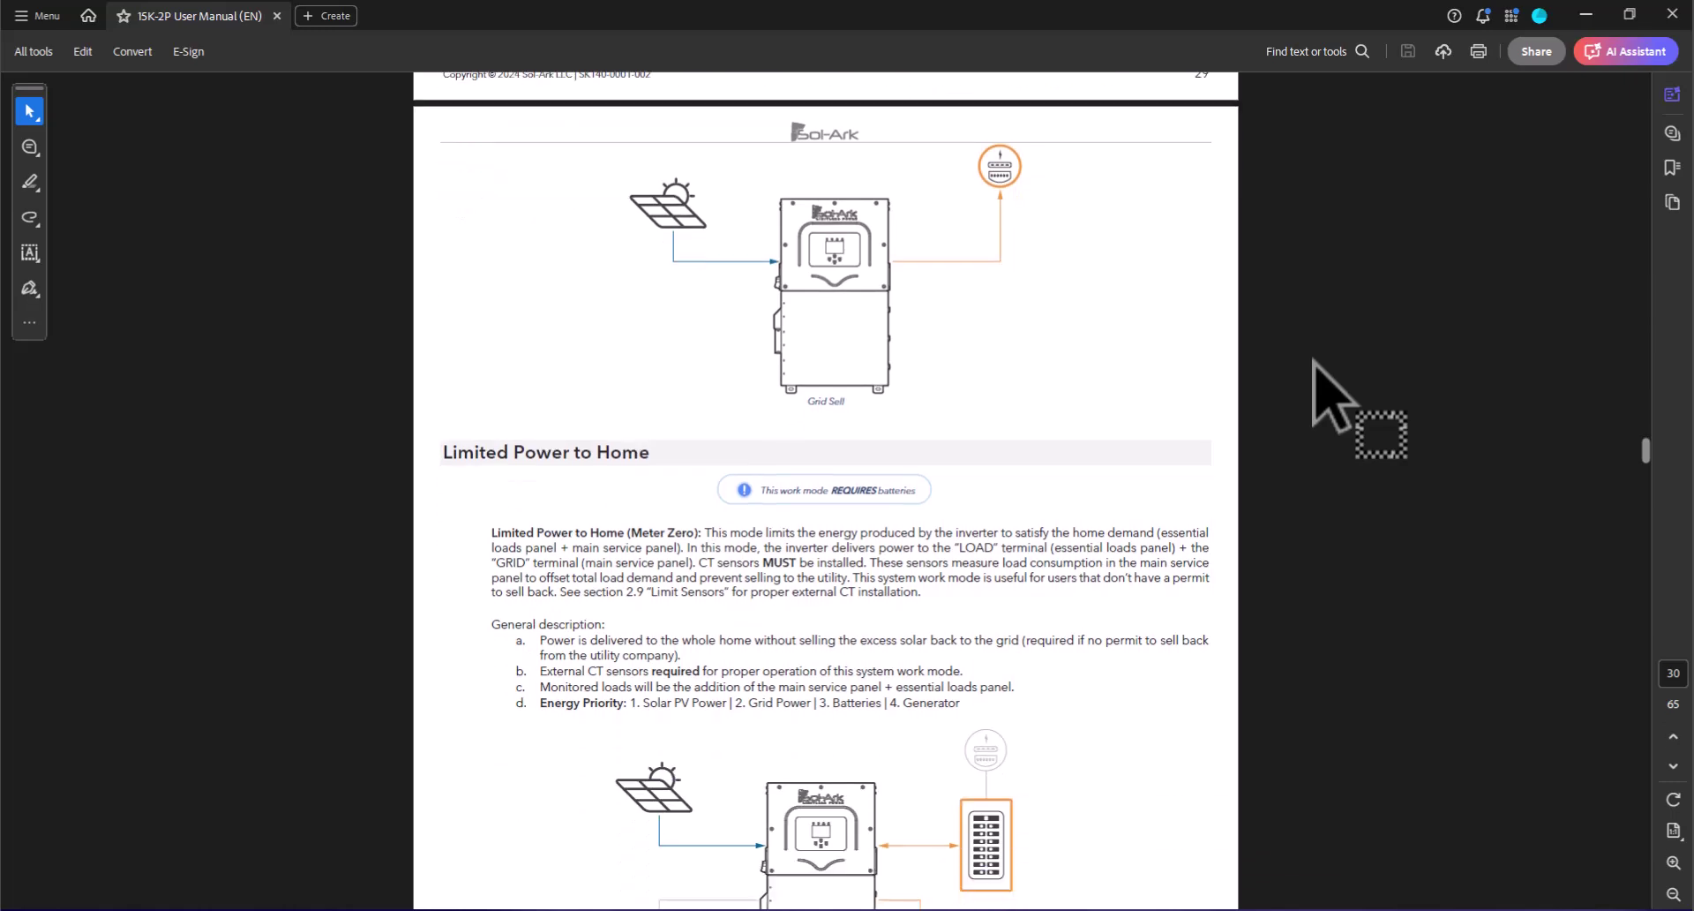
pyautogui.scroll(-10, 1315, 362)
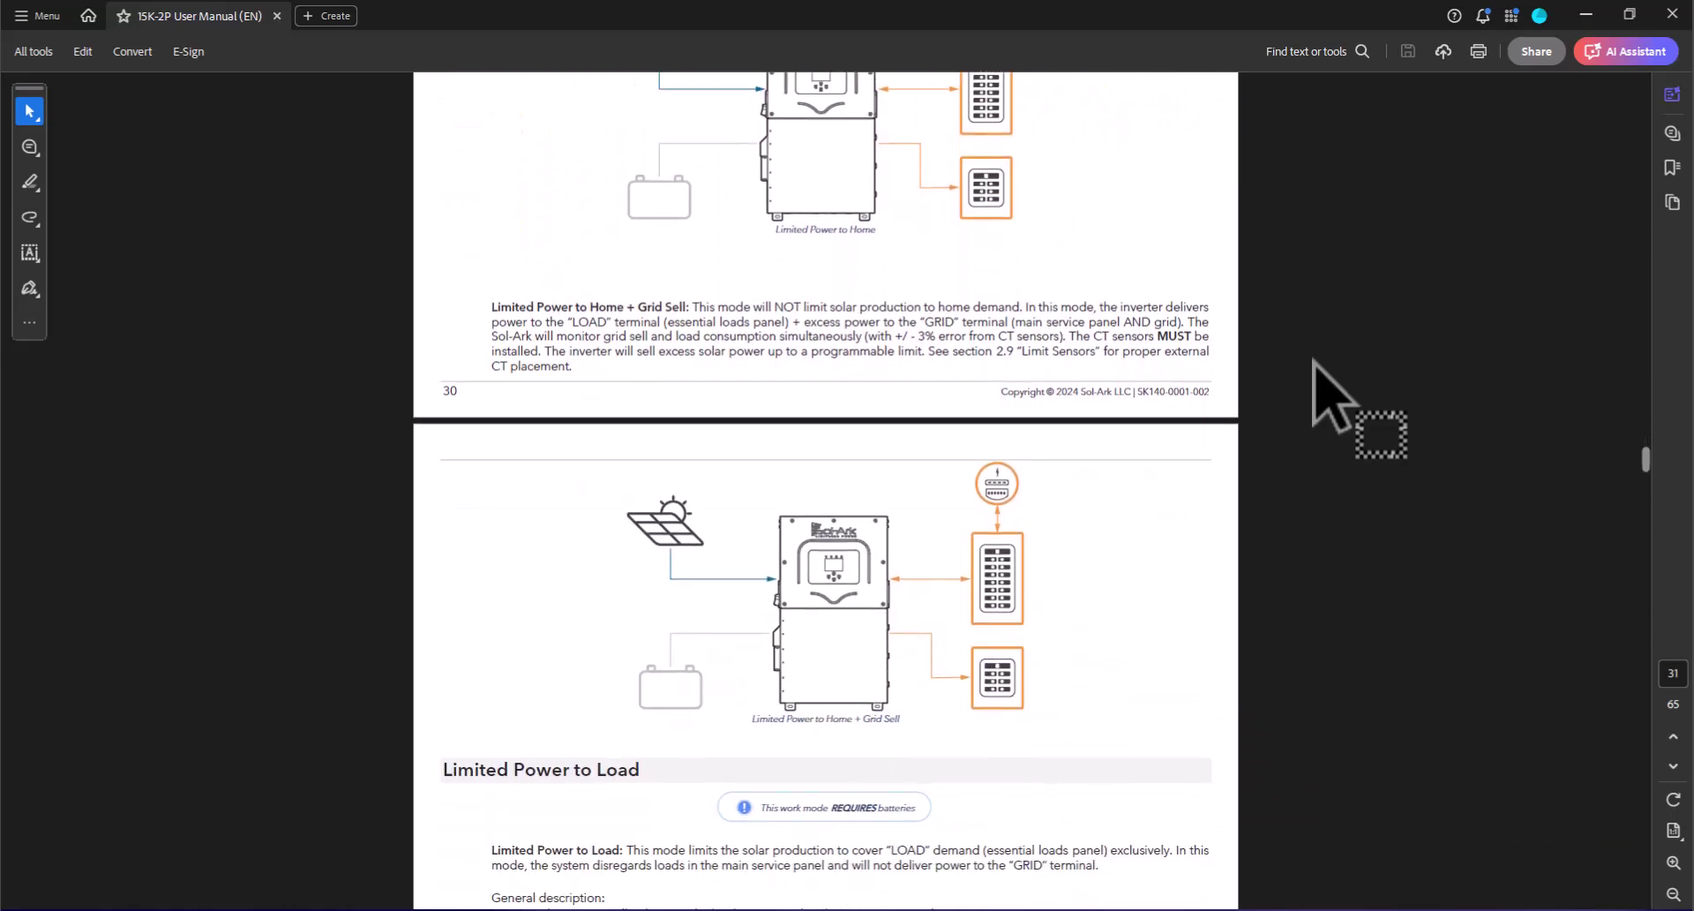
pyautogui.scroll(-5, 1315, 361)
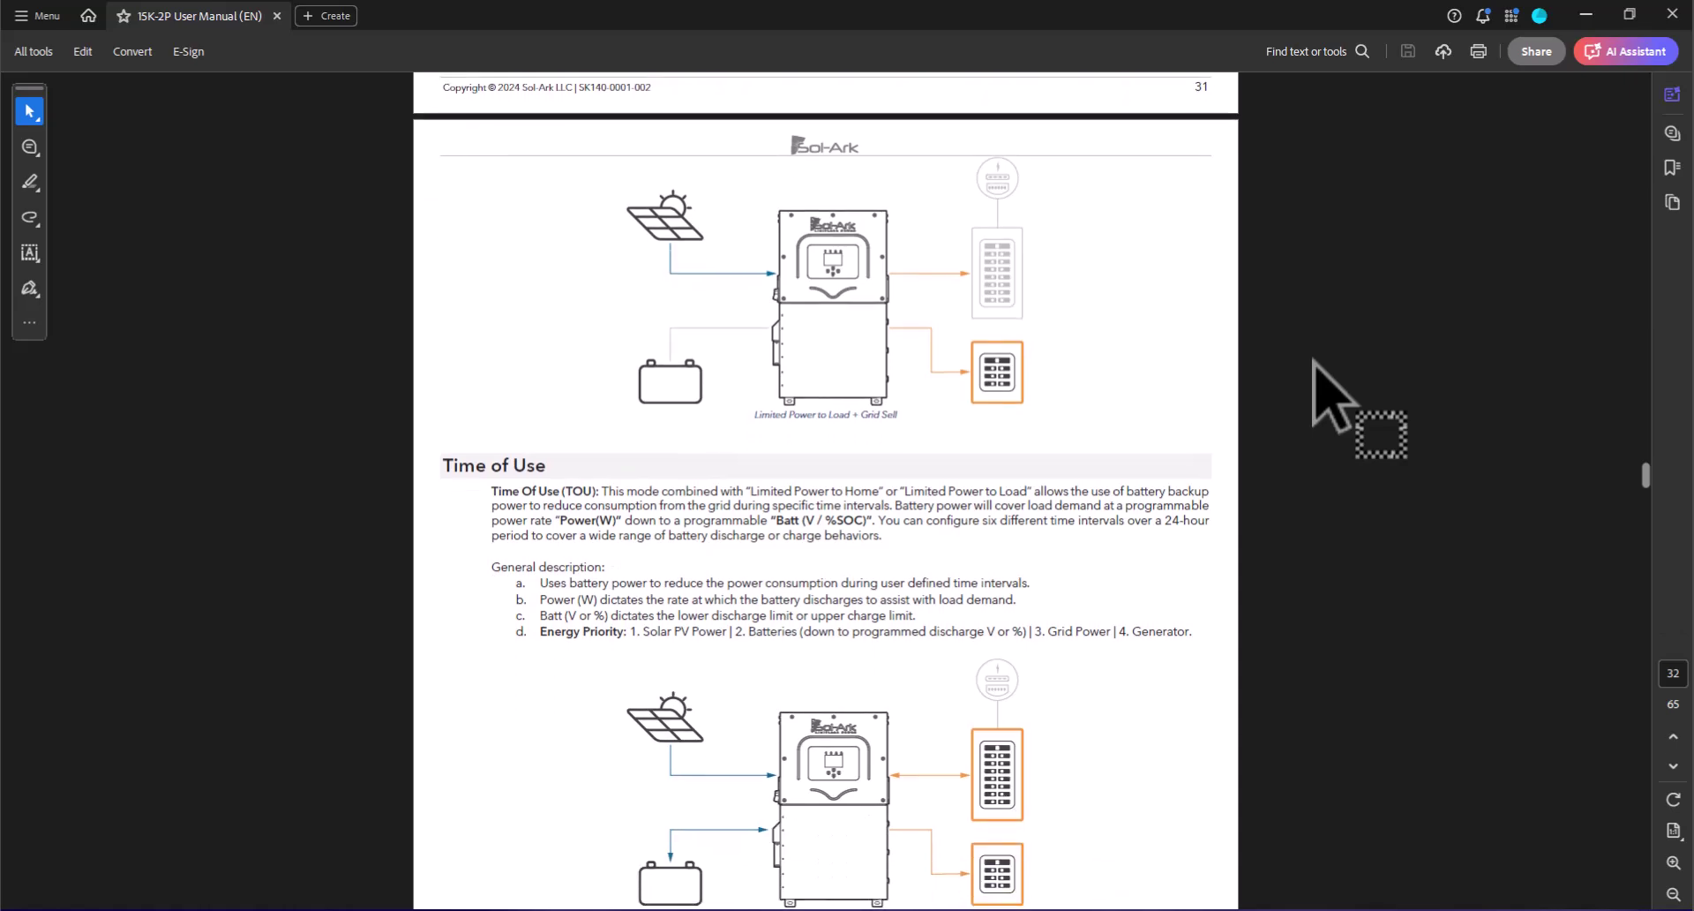
pyautogui.moveTo(1315, 361); pyautogui.dragTo(1314, 363)
# - Compare the Limited Power to Home, Limited Power to Home + Grid Sell and Limited Power to Load descriptions and diagrams
pyautogui.scroll(10, 730, 193)
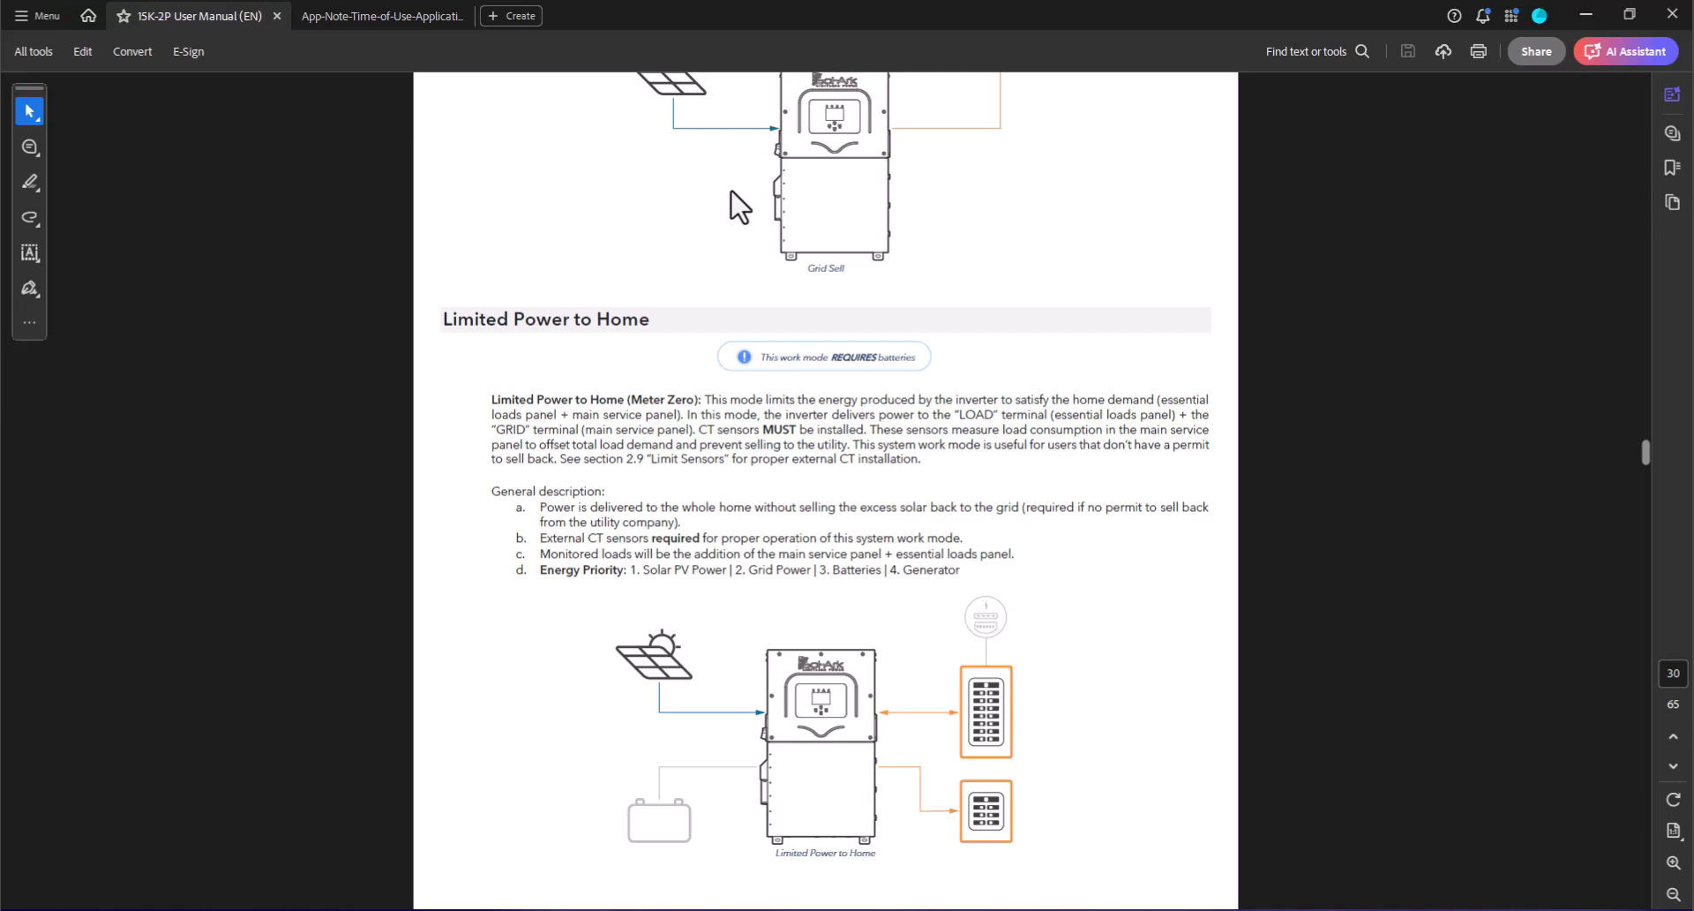
pyautogui.scroll(-3, 731, 192)
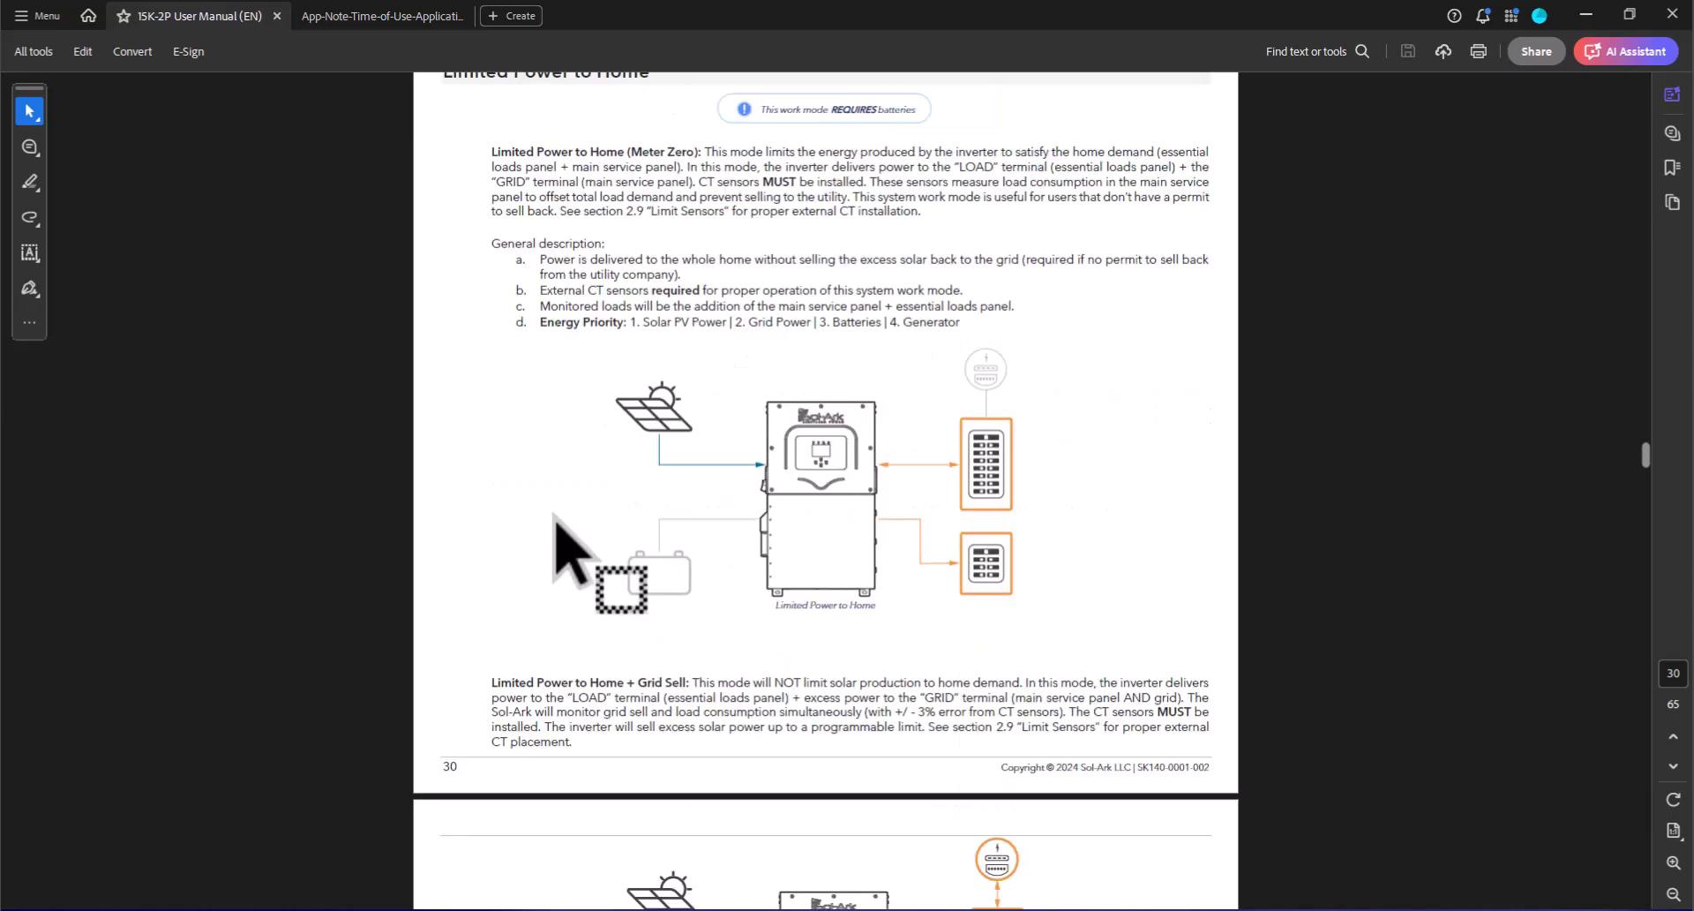
pyautogui.scroll(2, 554, 516)
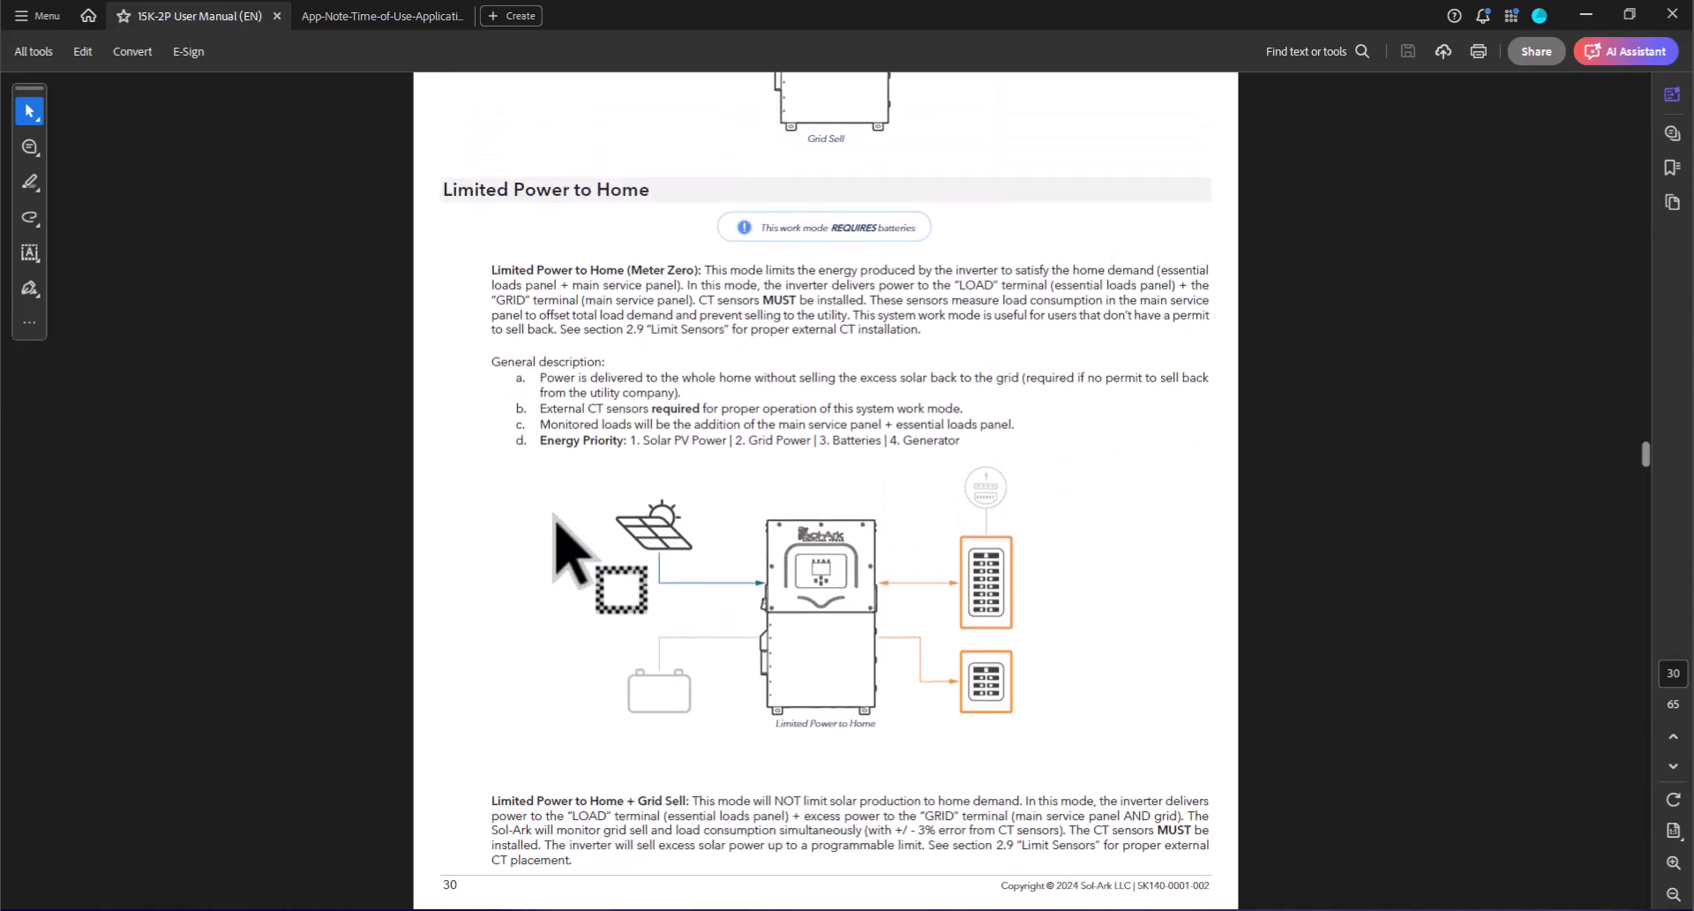
pyautogui.scroll(-8, 554, 516)
pyautogui.scroll(5, 554, 516)
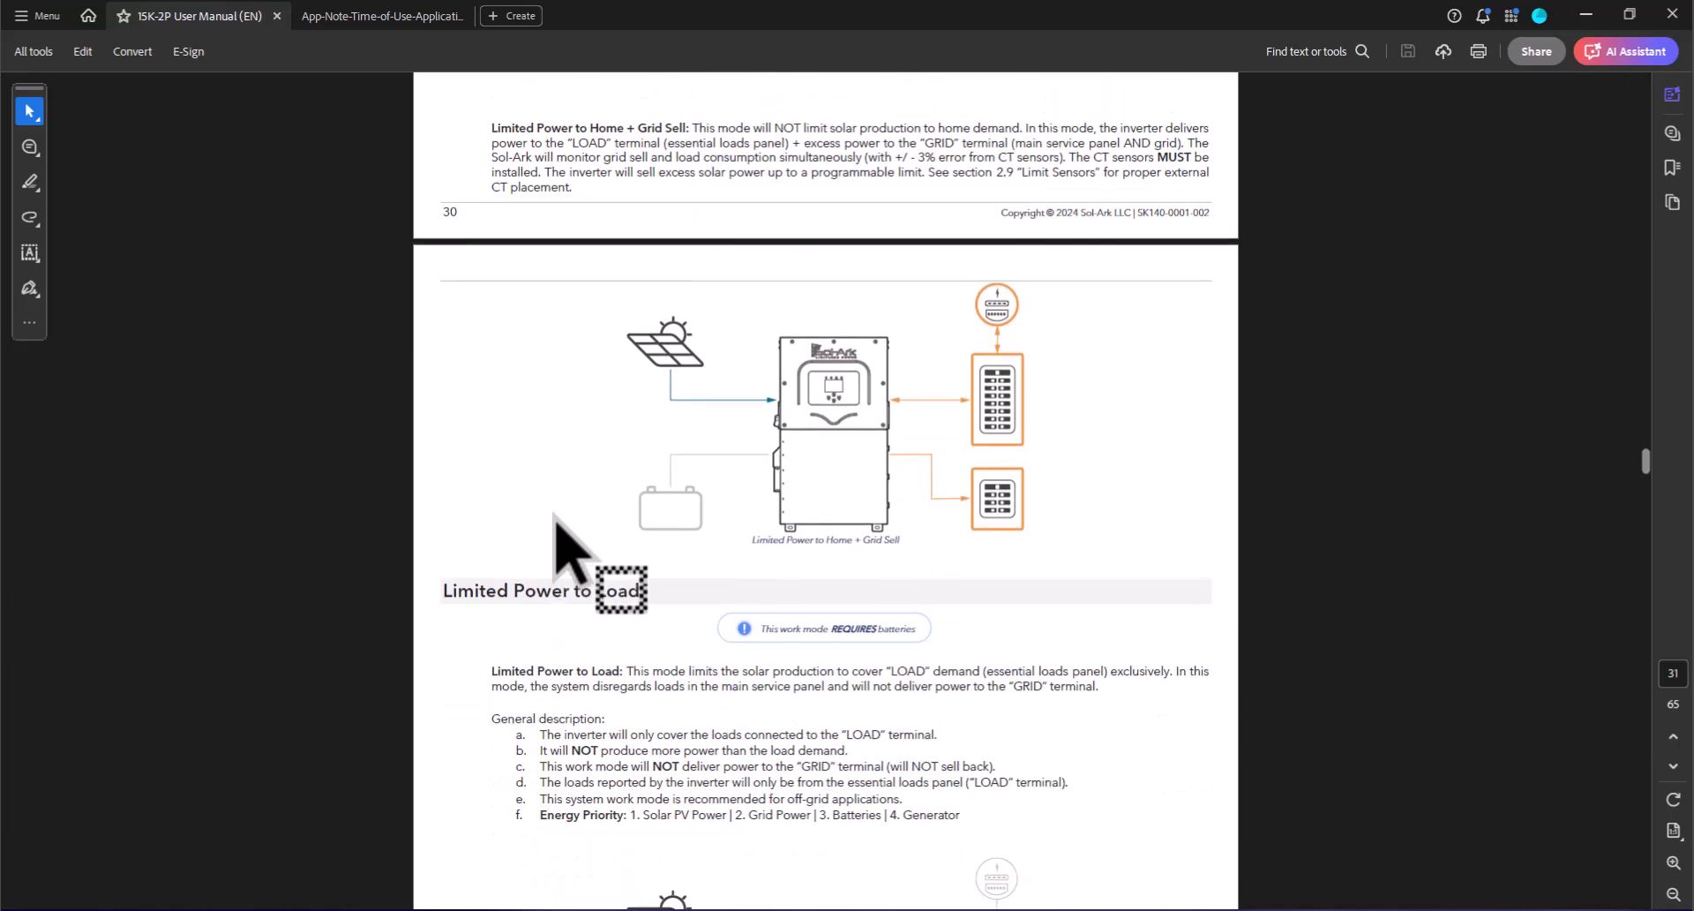
pyautogui.scroll(2, 554, 516)
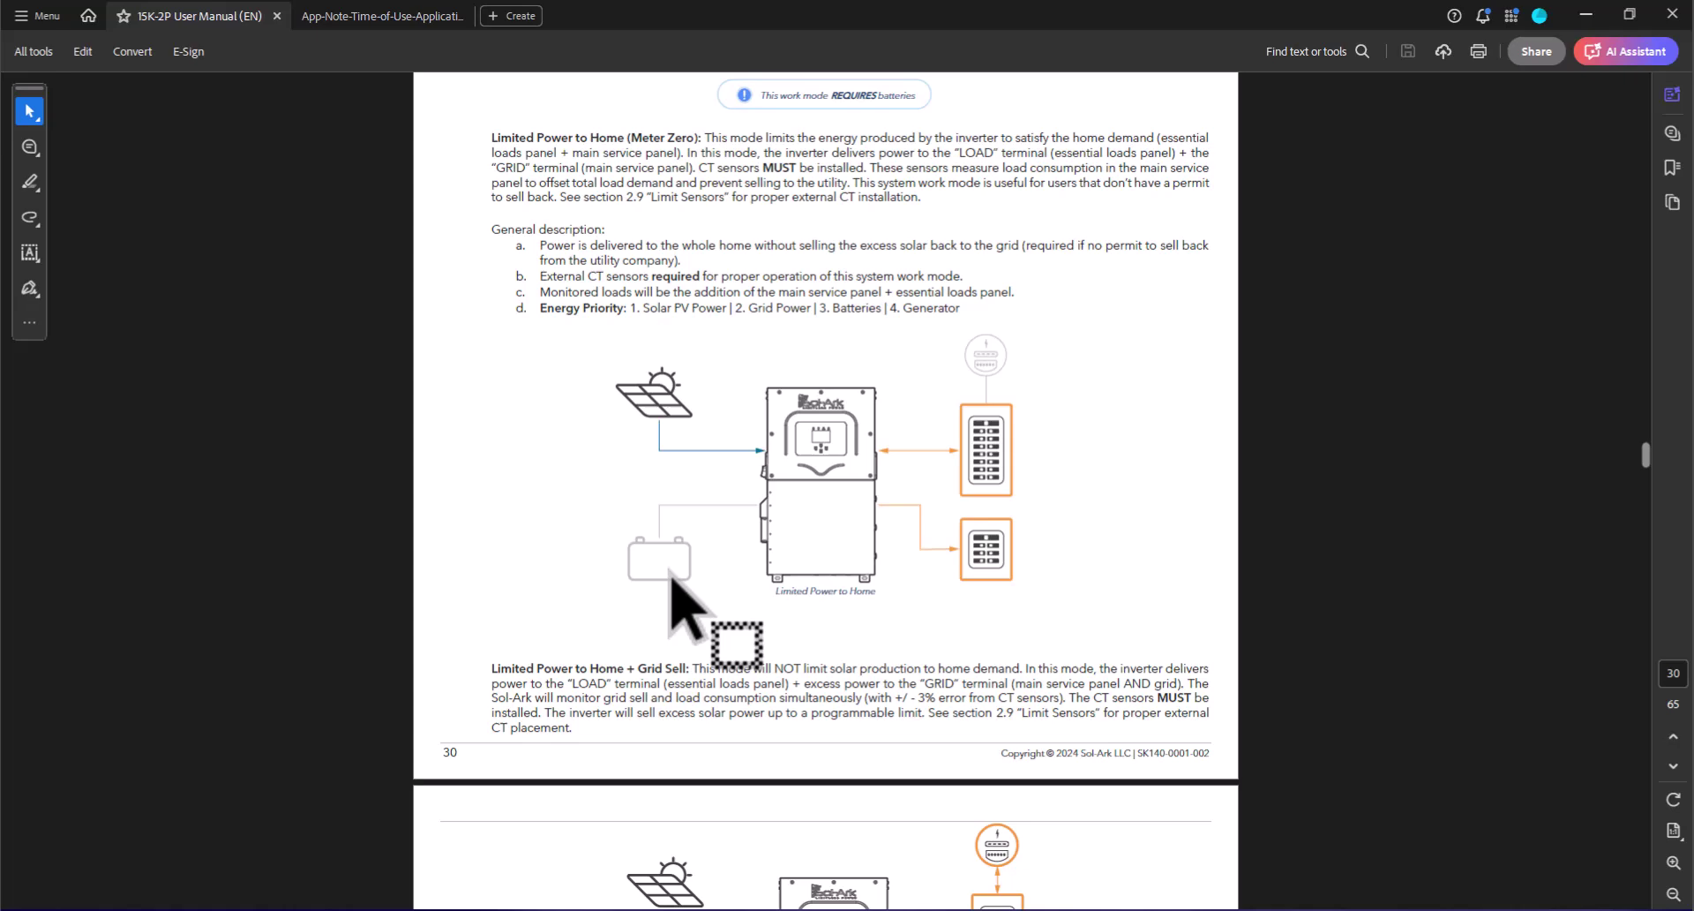
pyautogui.scroll(-5, 700, 235)
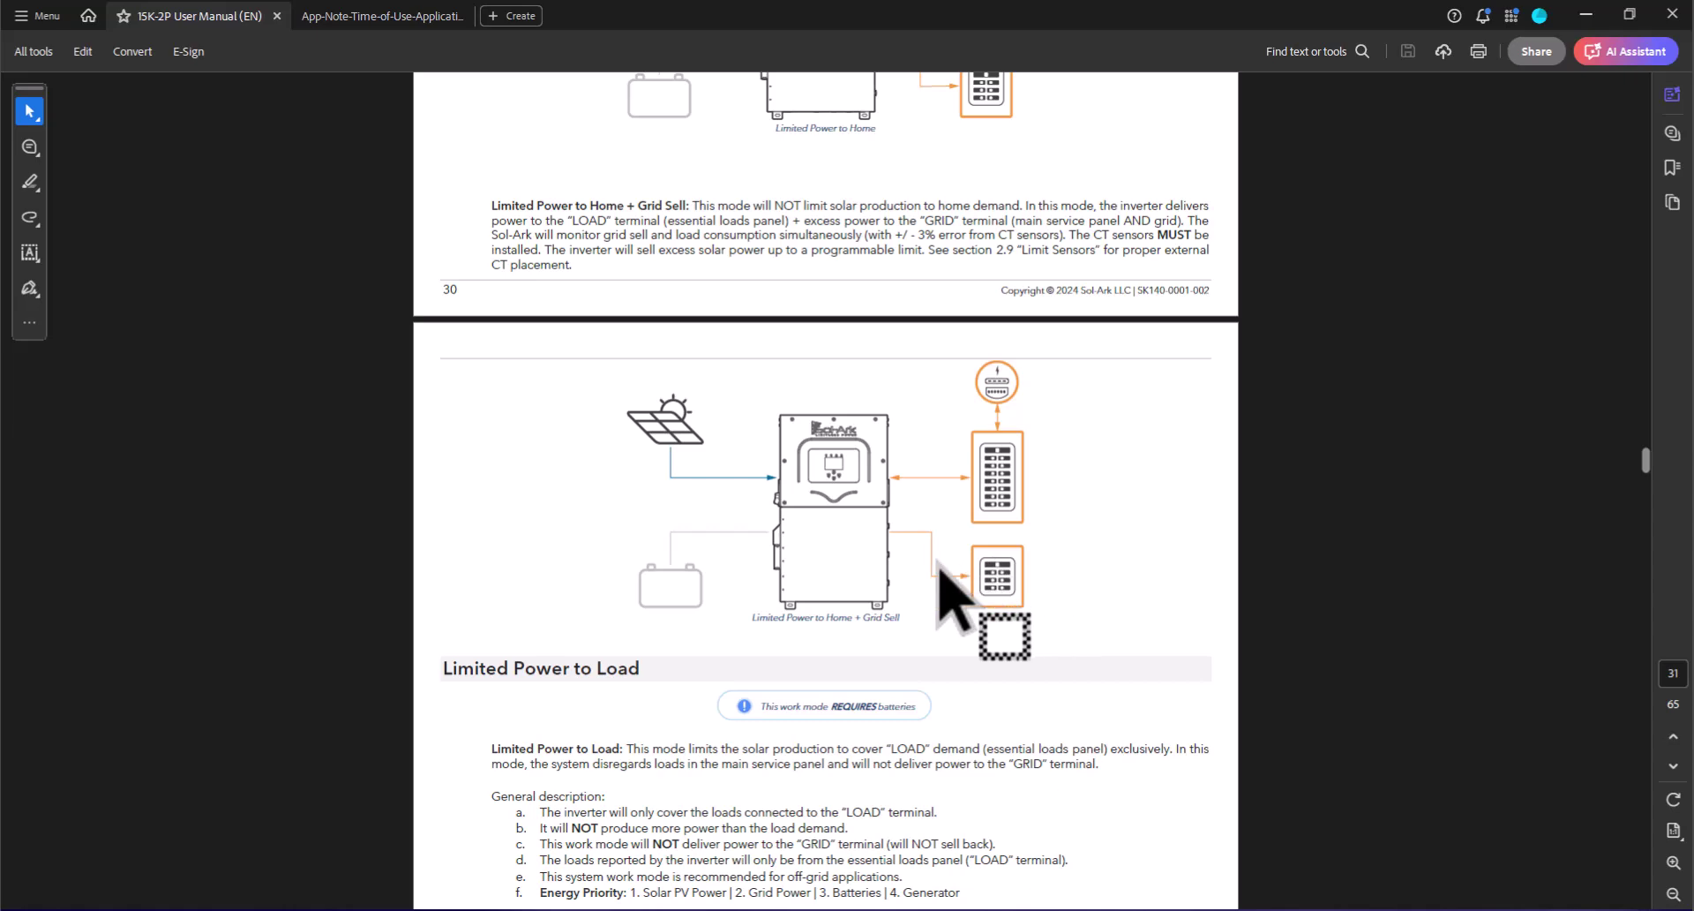
pyautogui.scroll(5, 453, 473)
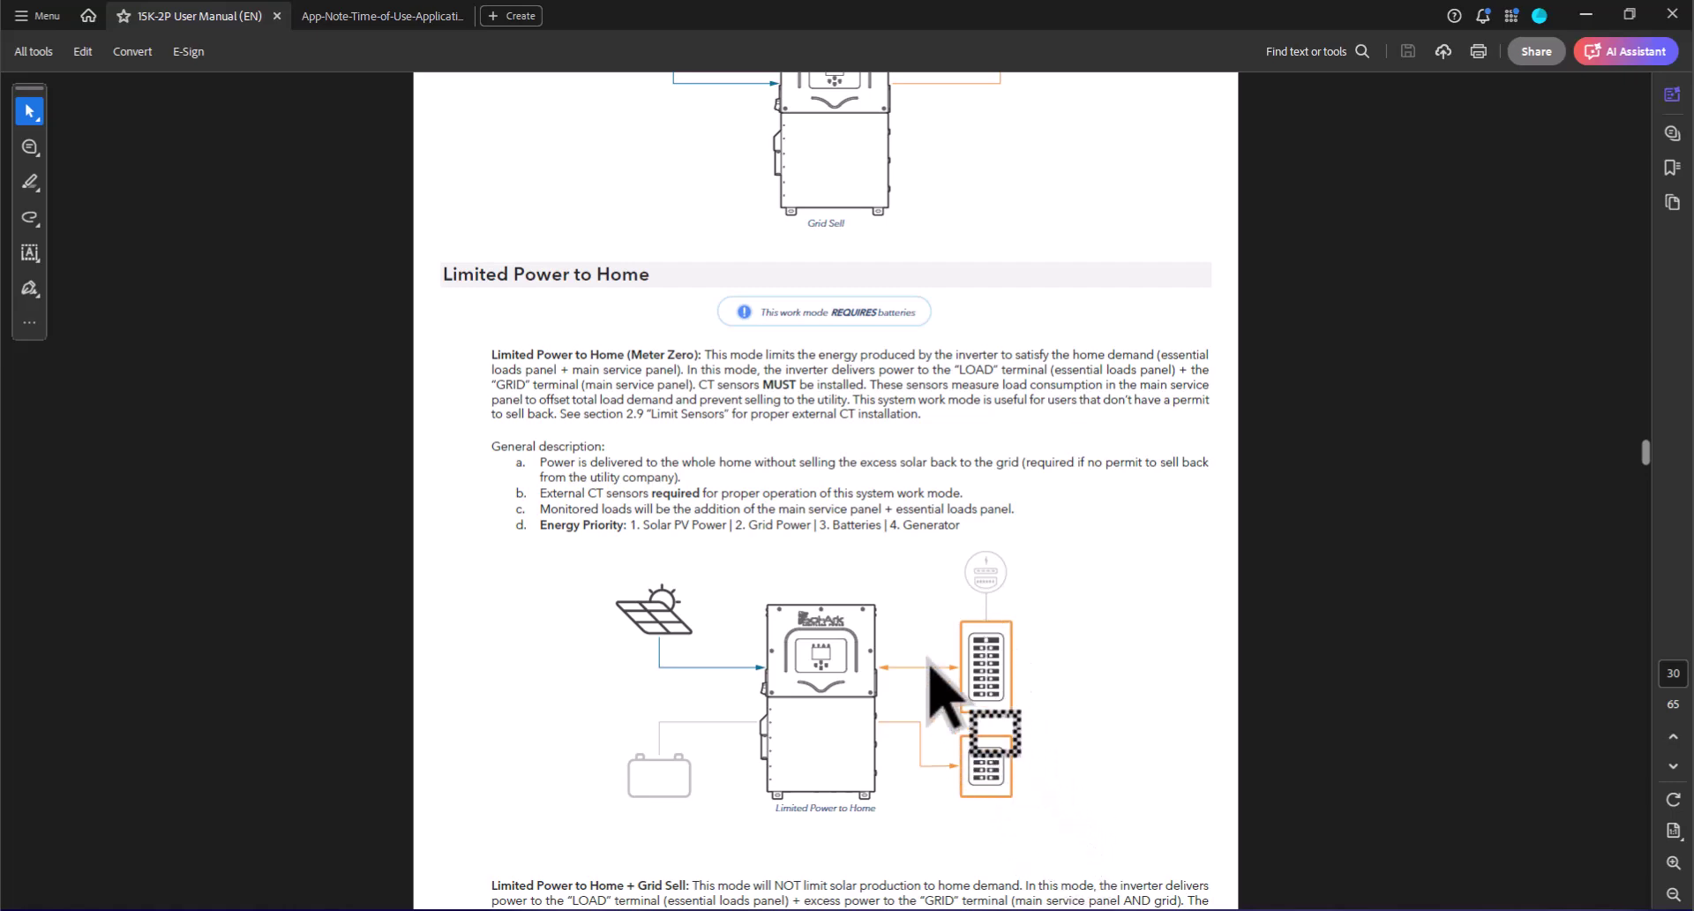
pyautogui.scroll(-12, 964, 725)
pyautogui.scroll(-2, 929, 664)
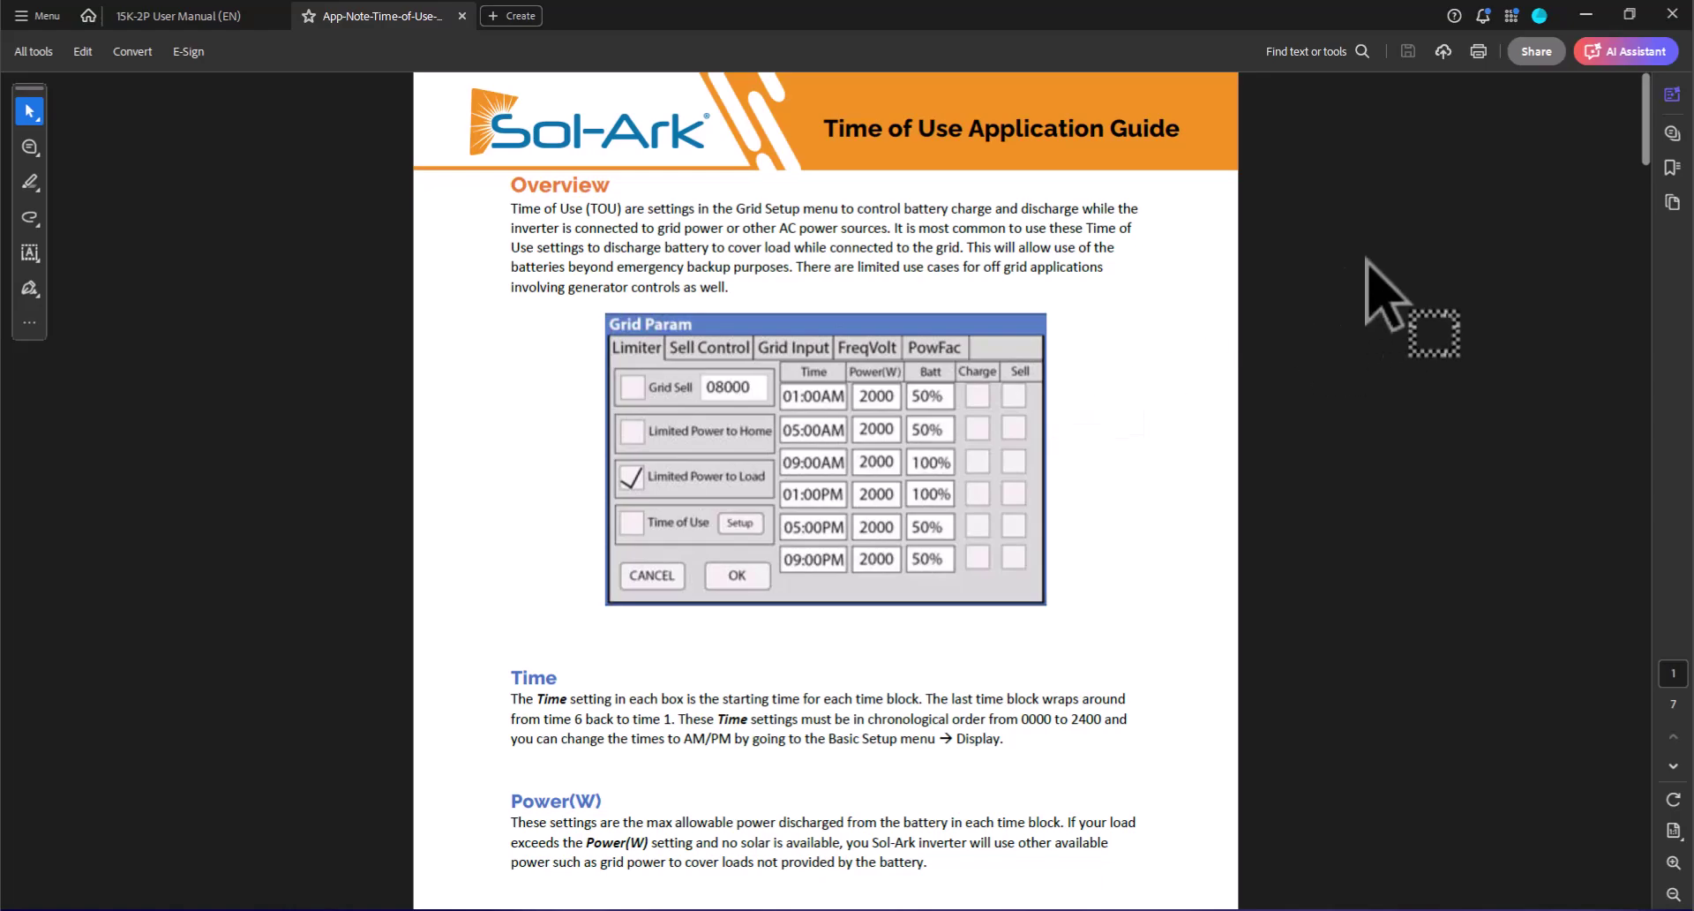
# - Review the setup examples and the TOU Tips for Success in the Time of Use Application Guide
pyautogui.moveTo(1643, 150); pyautogui.dragTo(1598, 522)
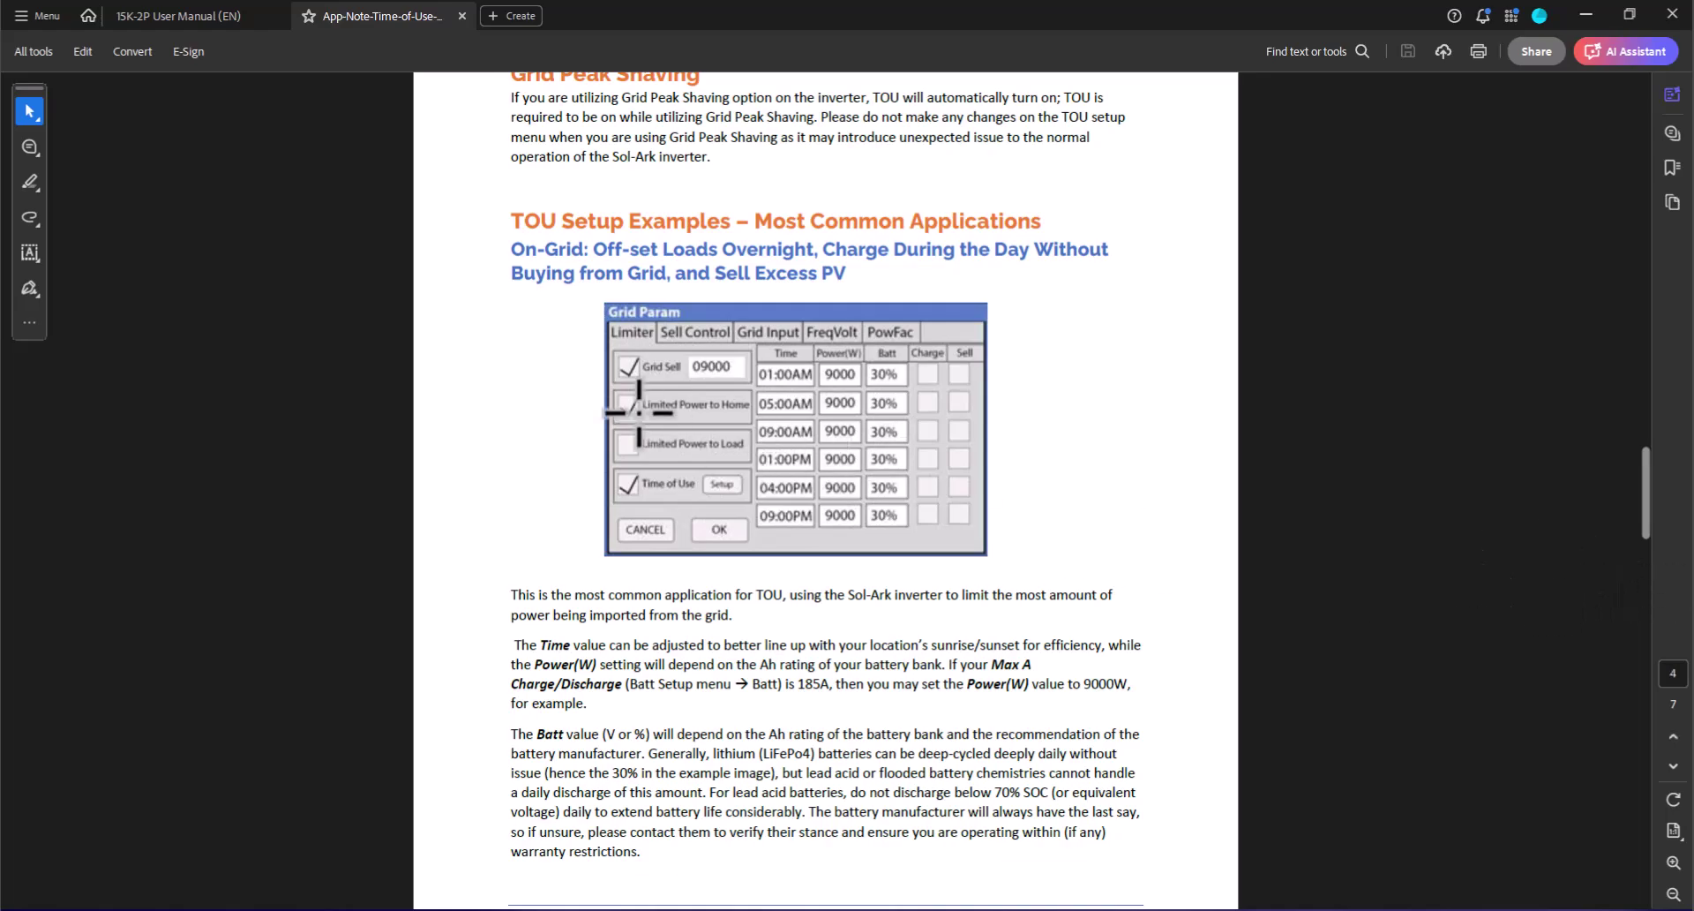
pyautogui.scroll(-10, 657, 441)
pyautogui.scroll(-15, 653, 435)
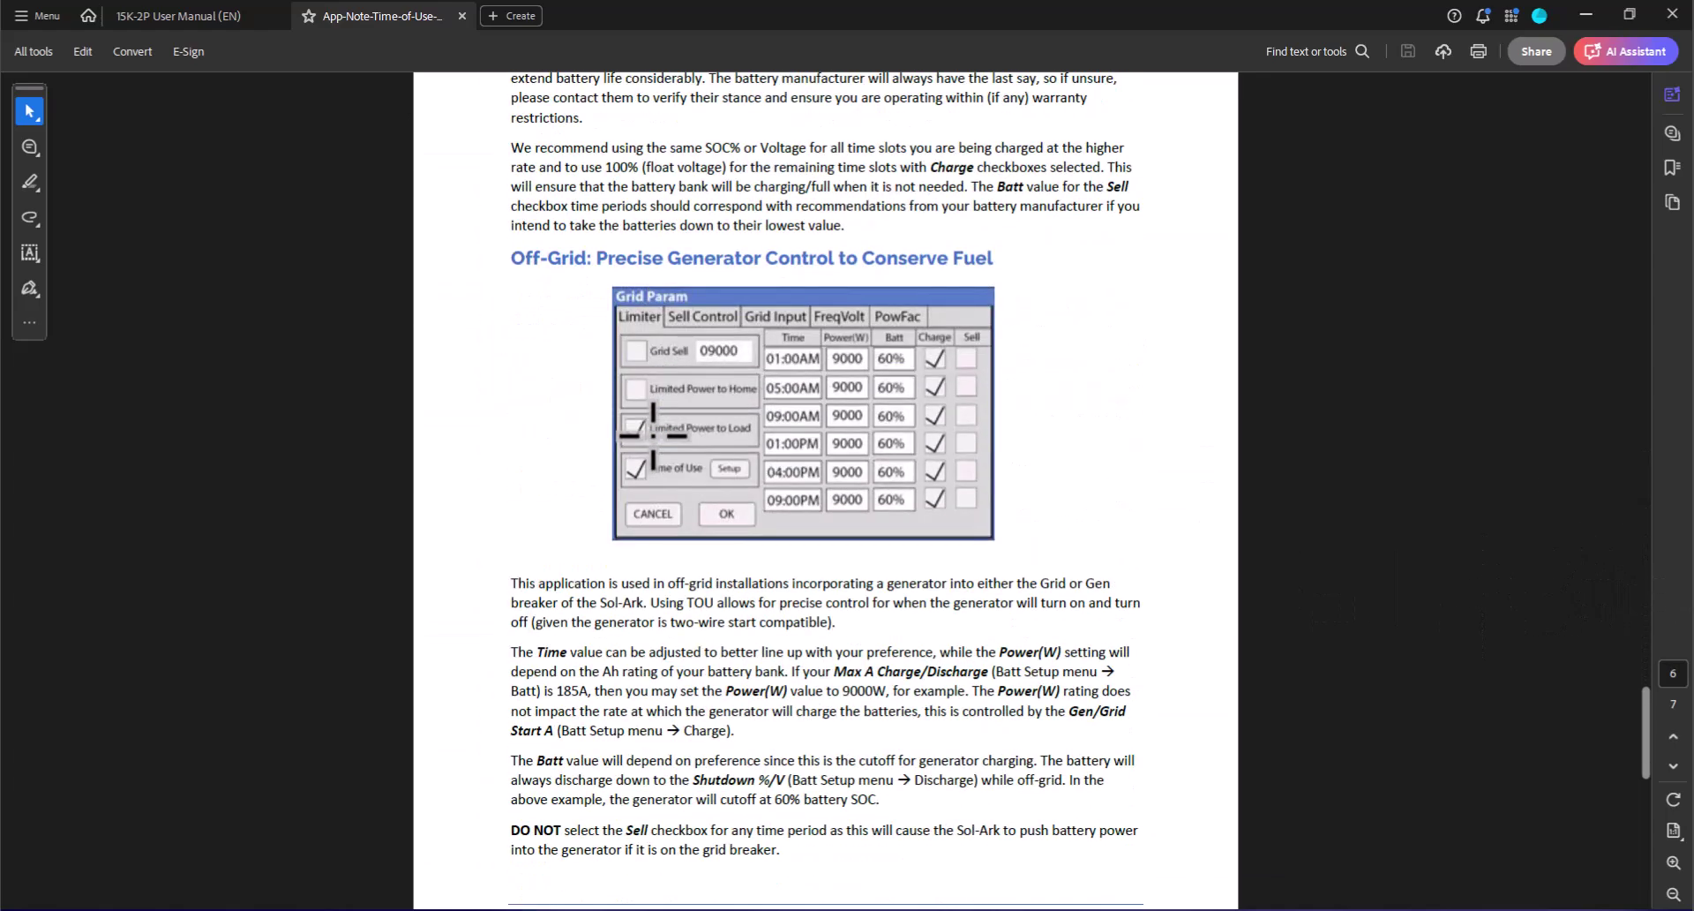
pyautogui.scroll(-2, 653, 435)
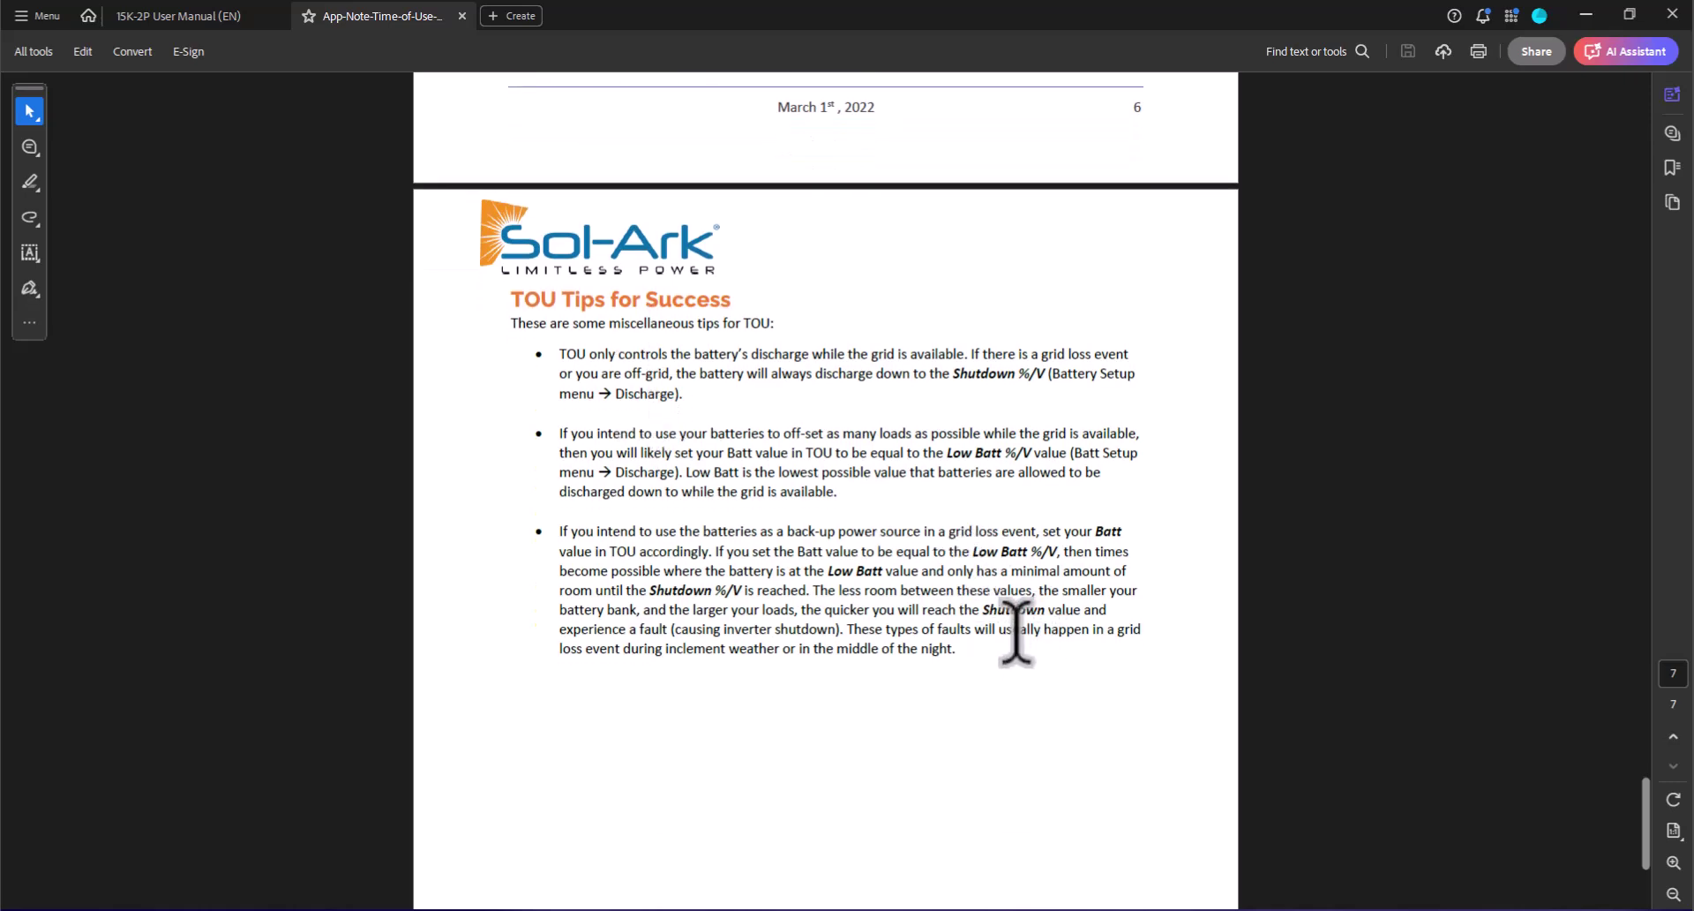
pyautogui.scroll(1, 739, 199)
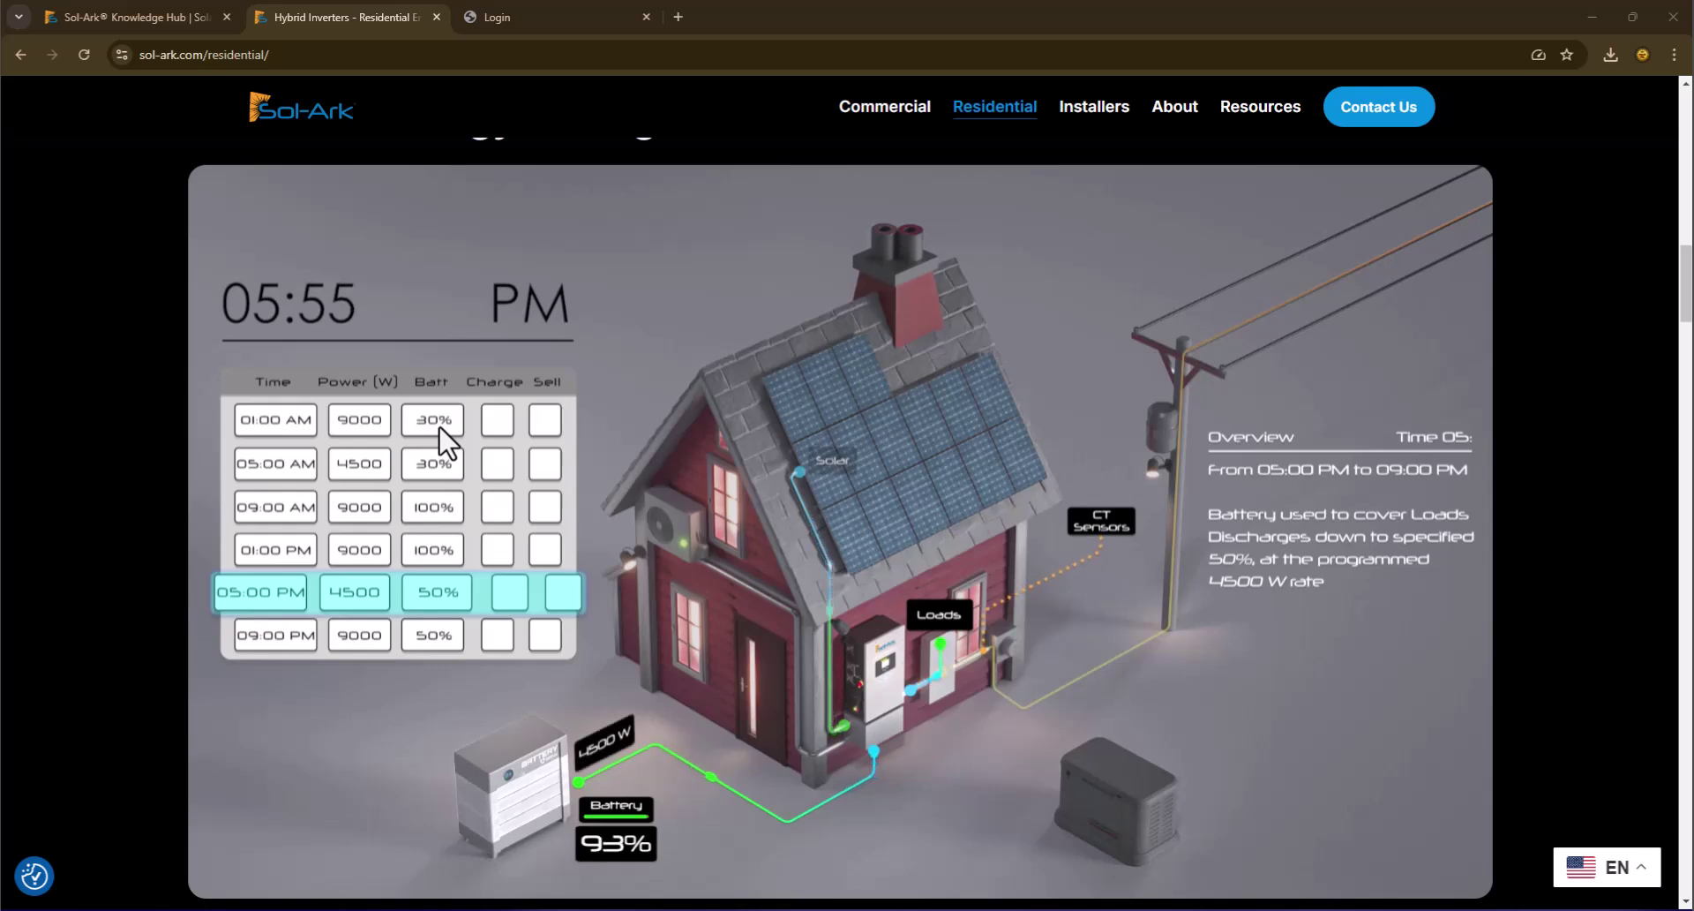
# - In the browser, examine the Time of Use schedule in the house energy animation on the Residential page
pyautogui.moveTo(441, 458)
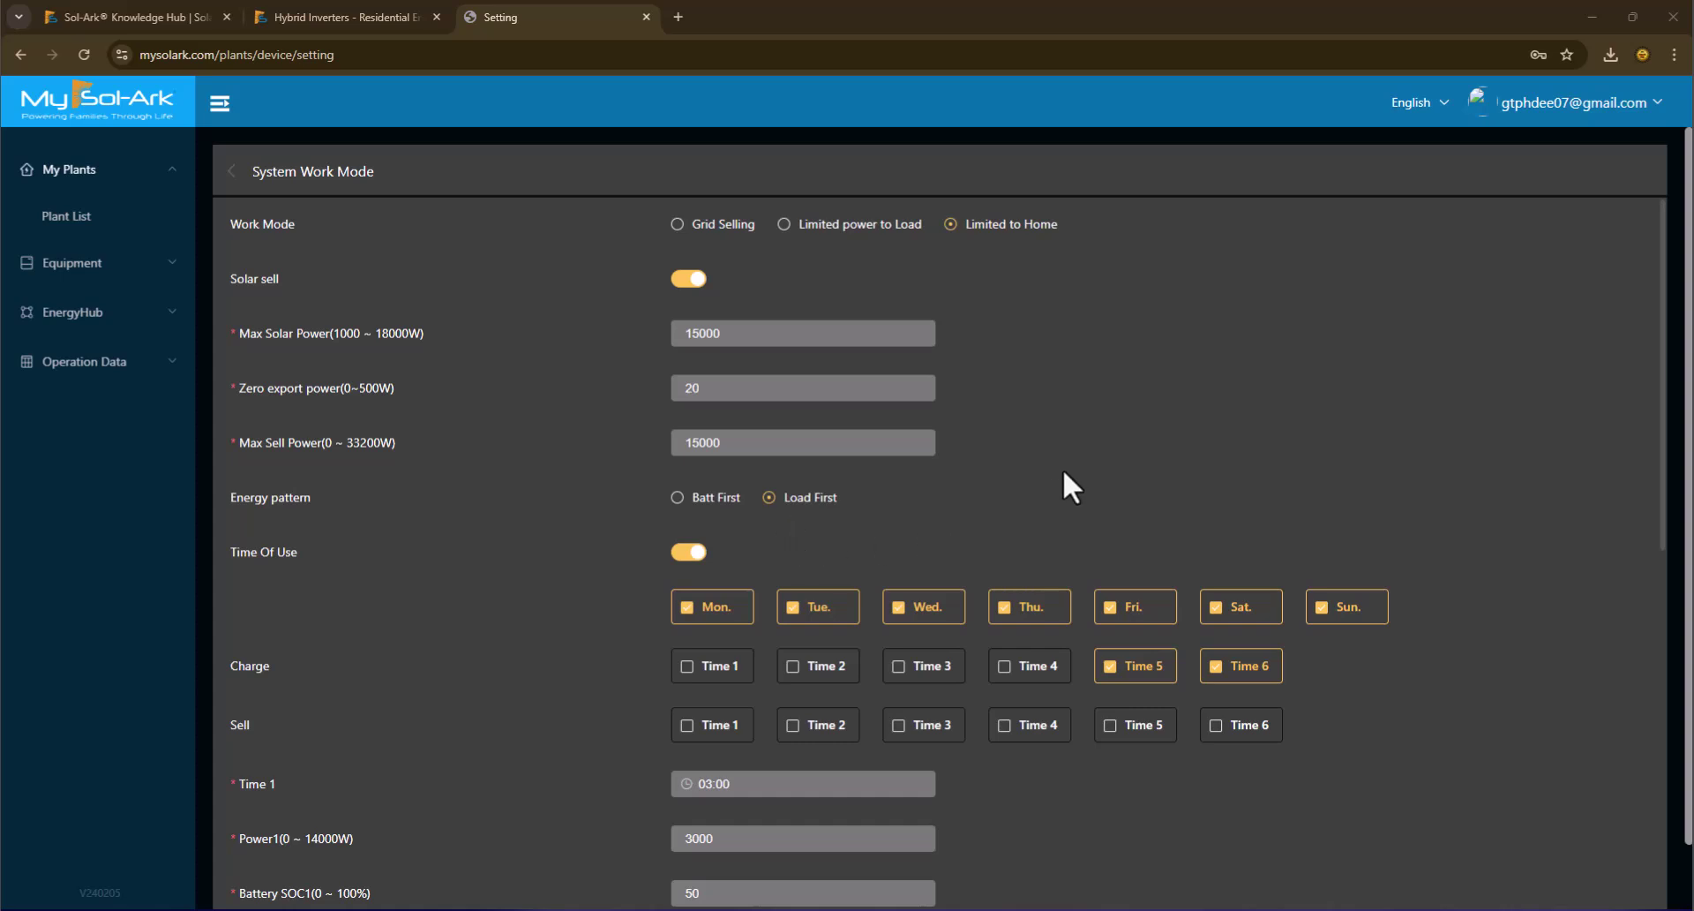
# - Review MySol-Ark's System Work Mode settings, including Time of Use days, charge and sell slots, and each slot's time, power and battery SOC
pyautogui.scroll(-2, 1063, 483)
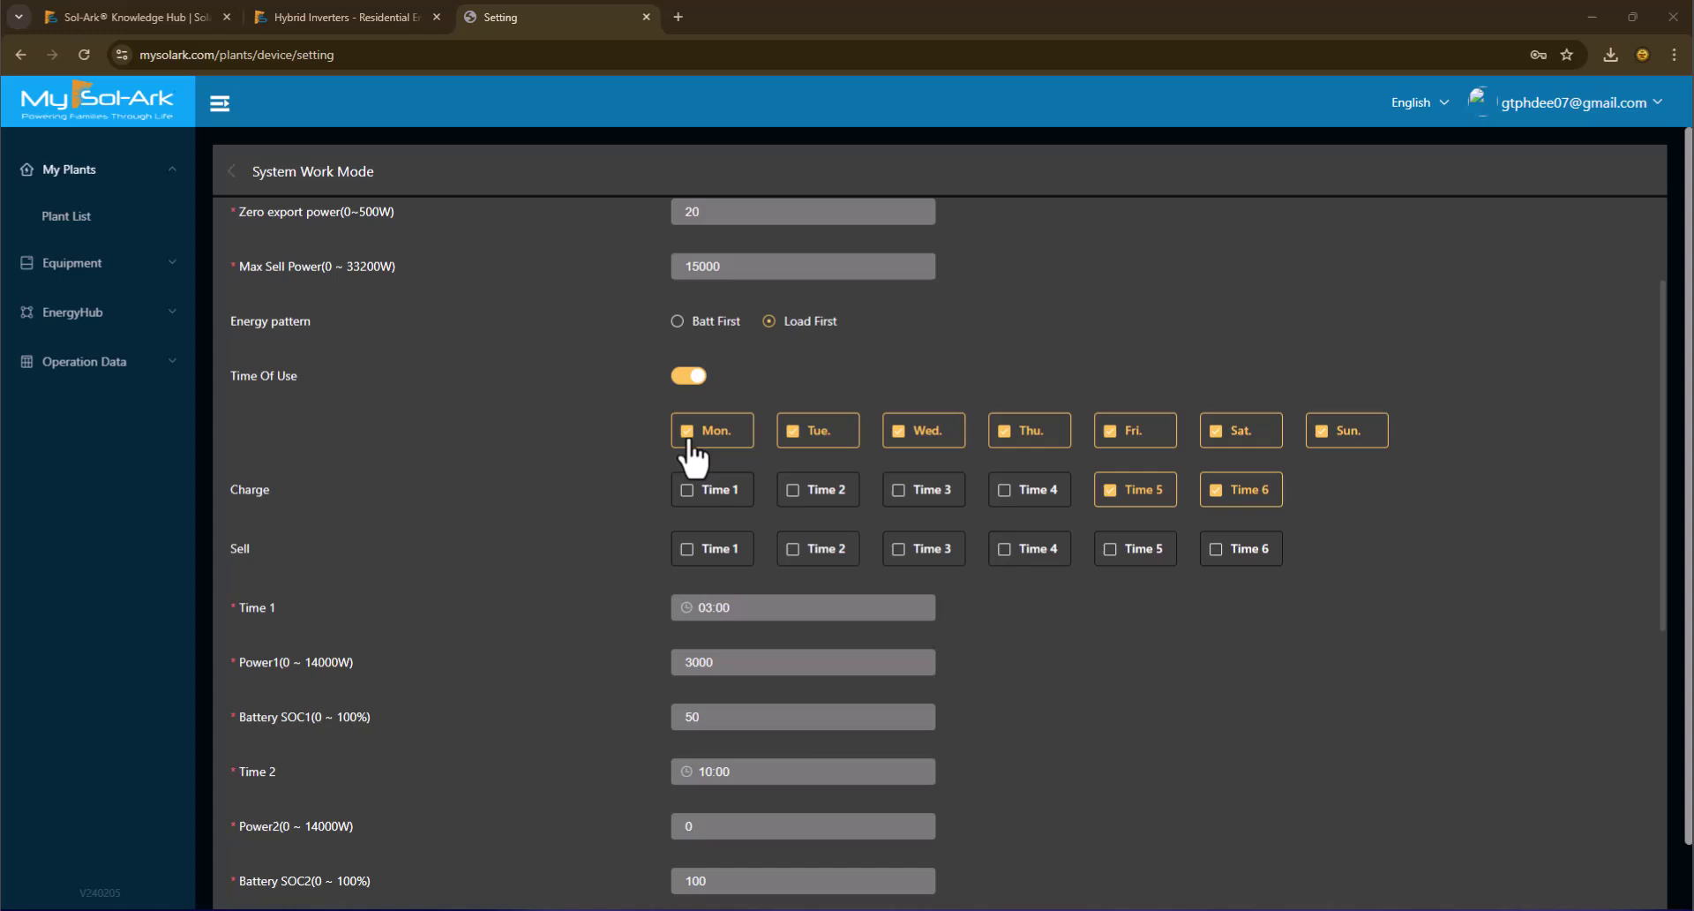
pyautogui.scroll(-1, 691, 454)
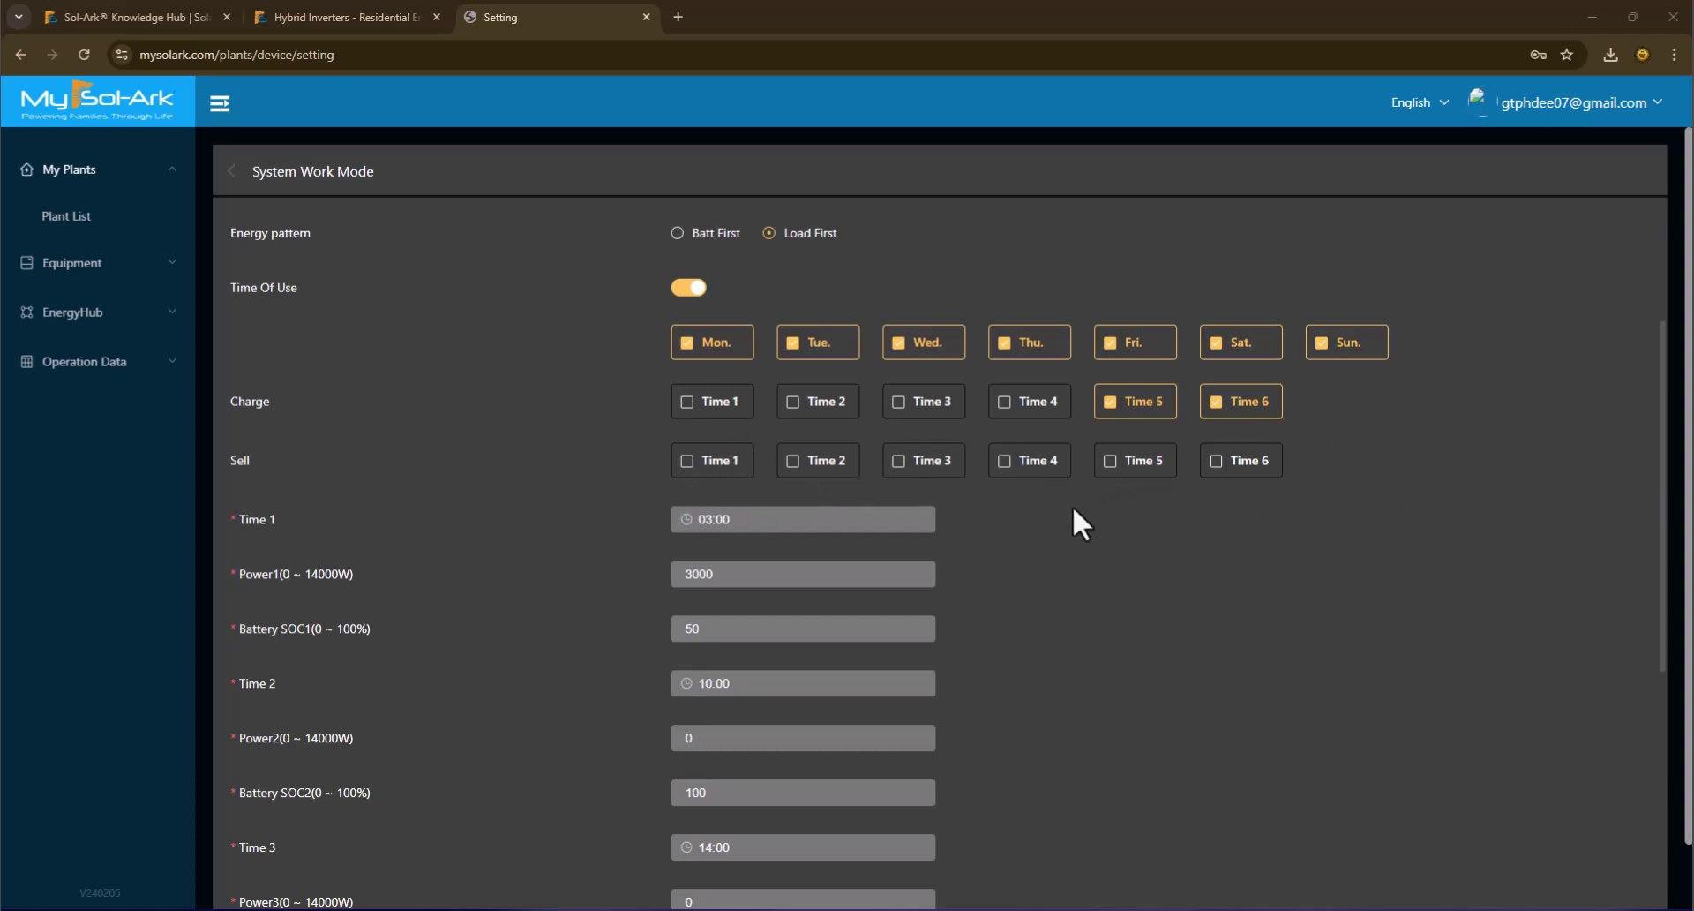
pyautogui.scroll(-2, 1072, 507)
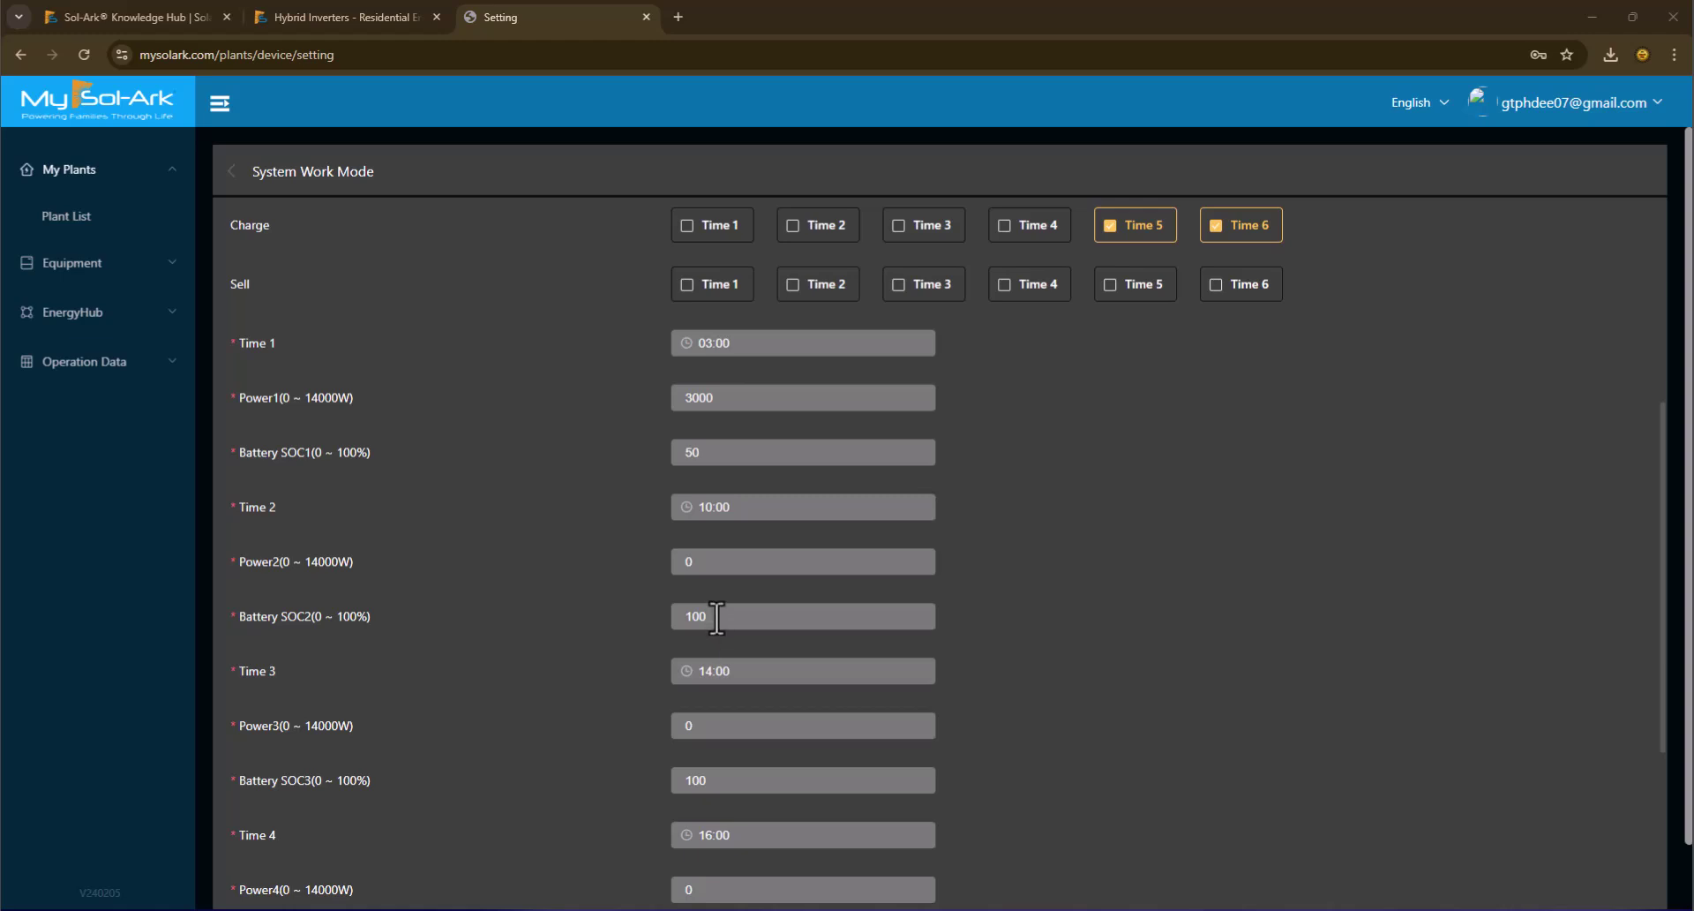
pyautogui.scroll(-2, 717, 616)
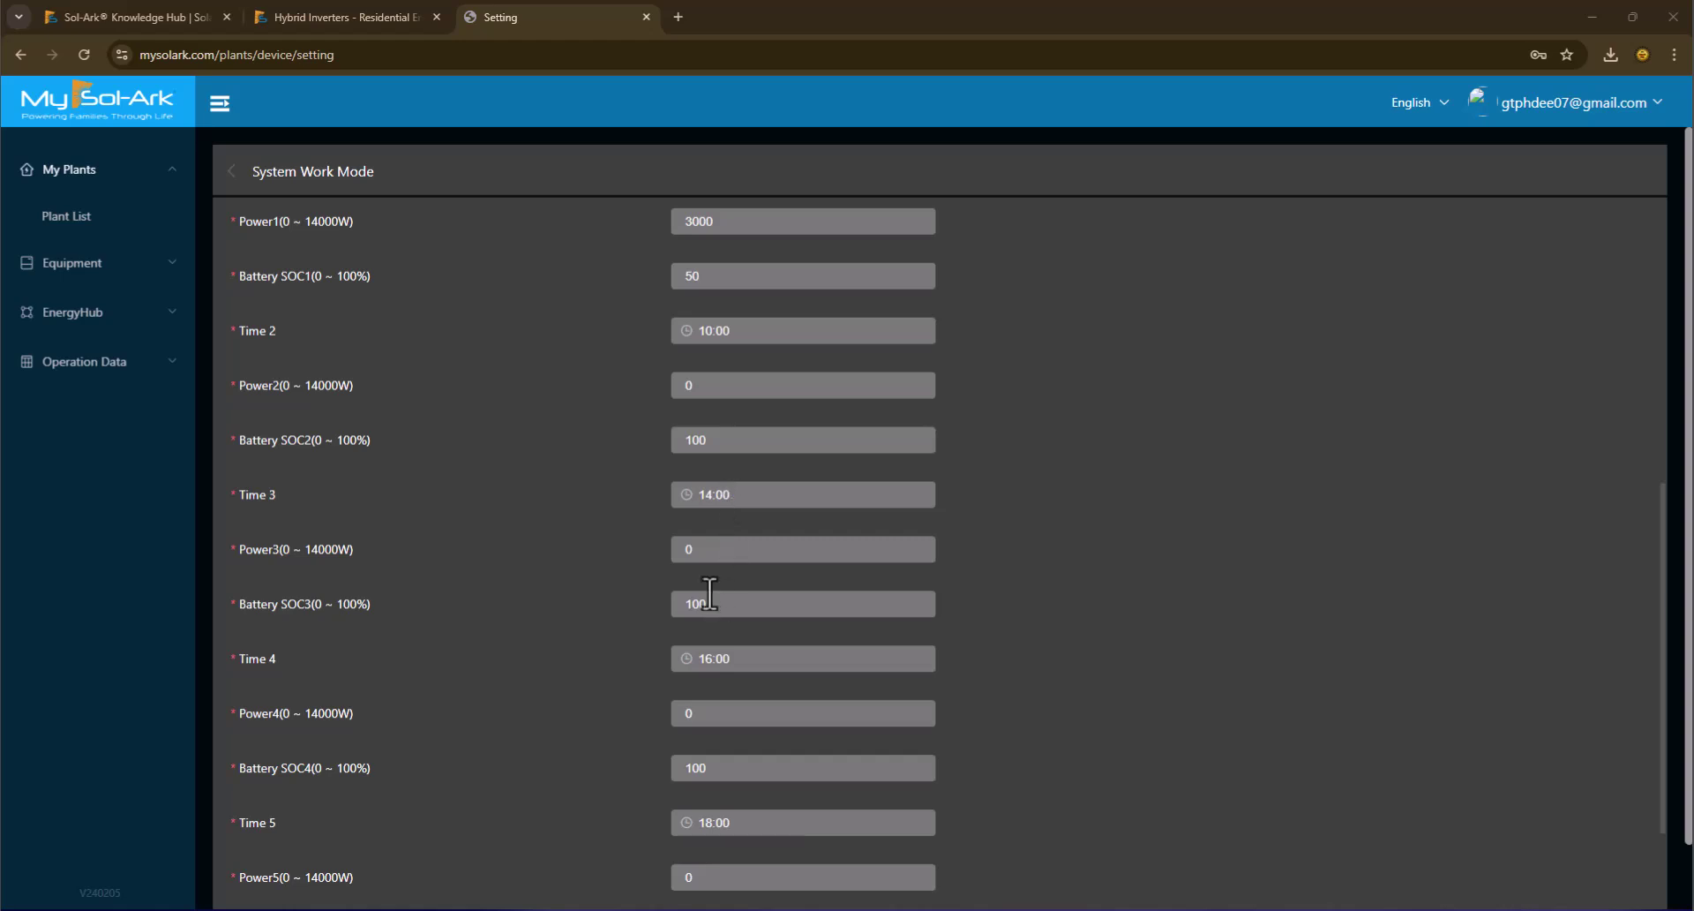
pyautogui.scroll(-3, 732, 668)
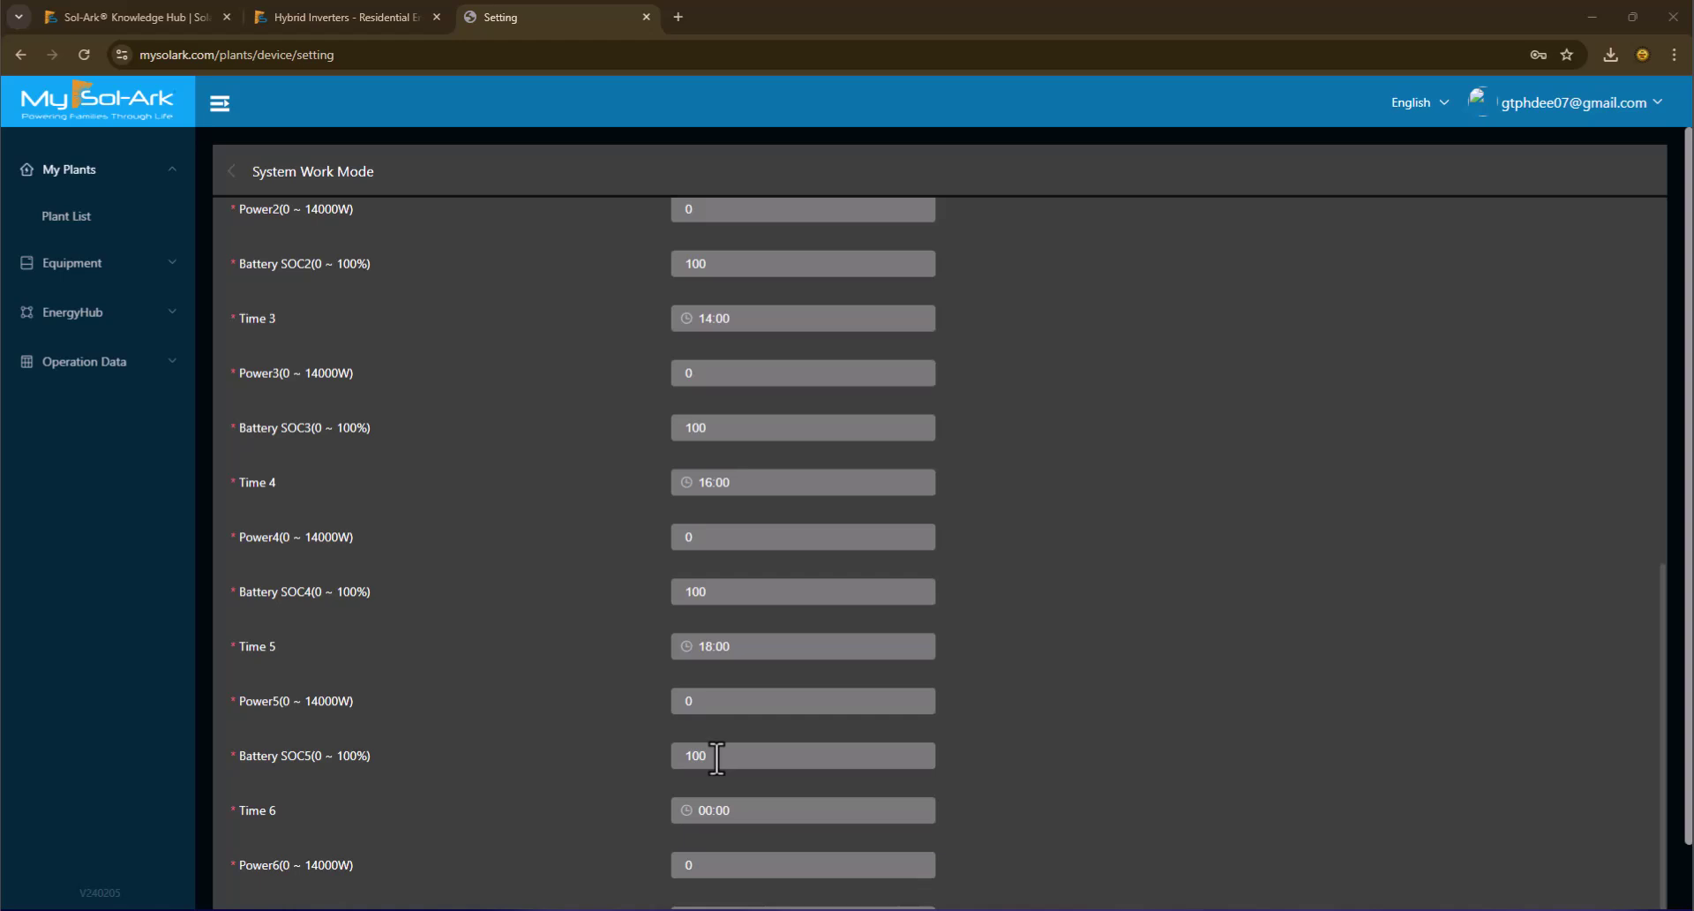
pyautogui.scroll(5, 716, 756)
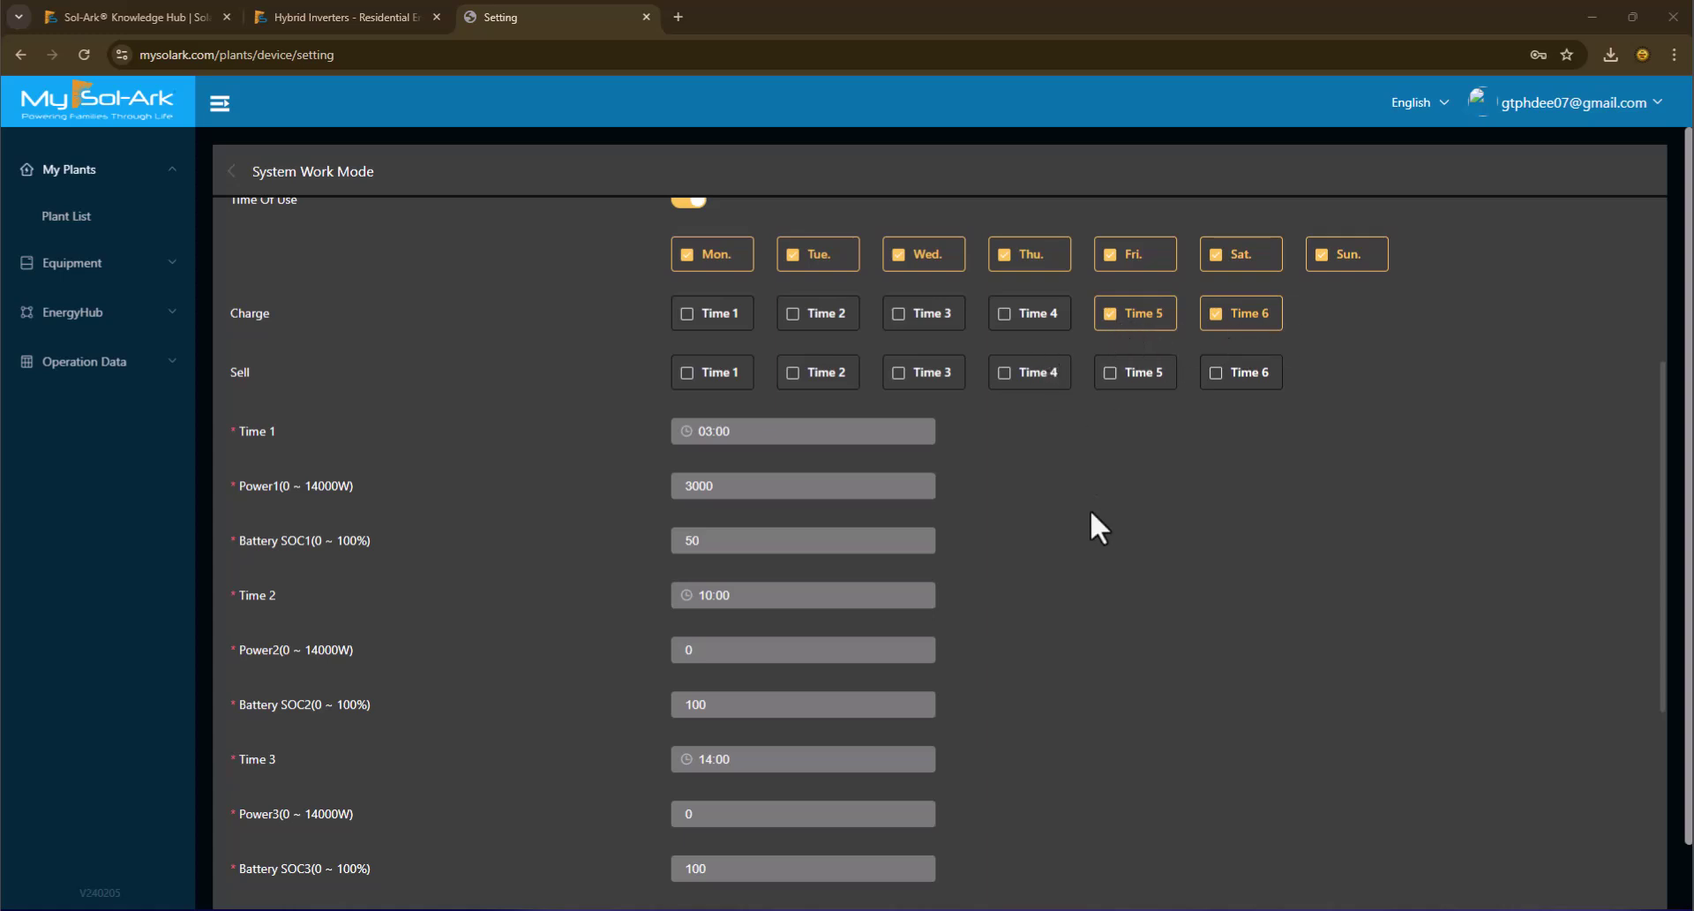
pyautogui.scroll(1, 1081, 623)
pyautogui.scroll(-3, 1078, 617)
pyautogui.scroll(-5, 1078, 607)
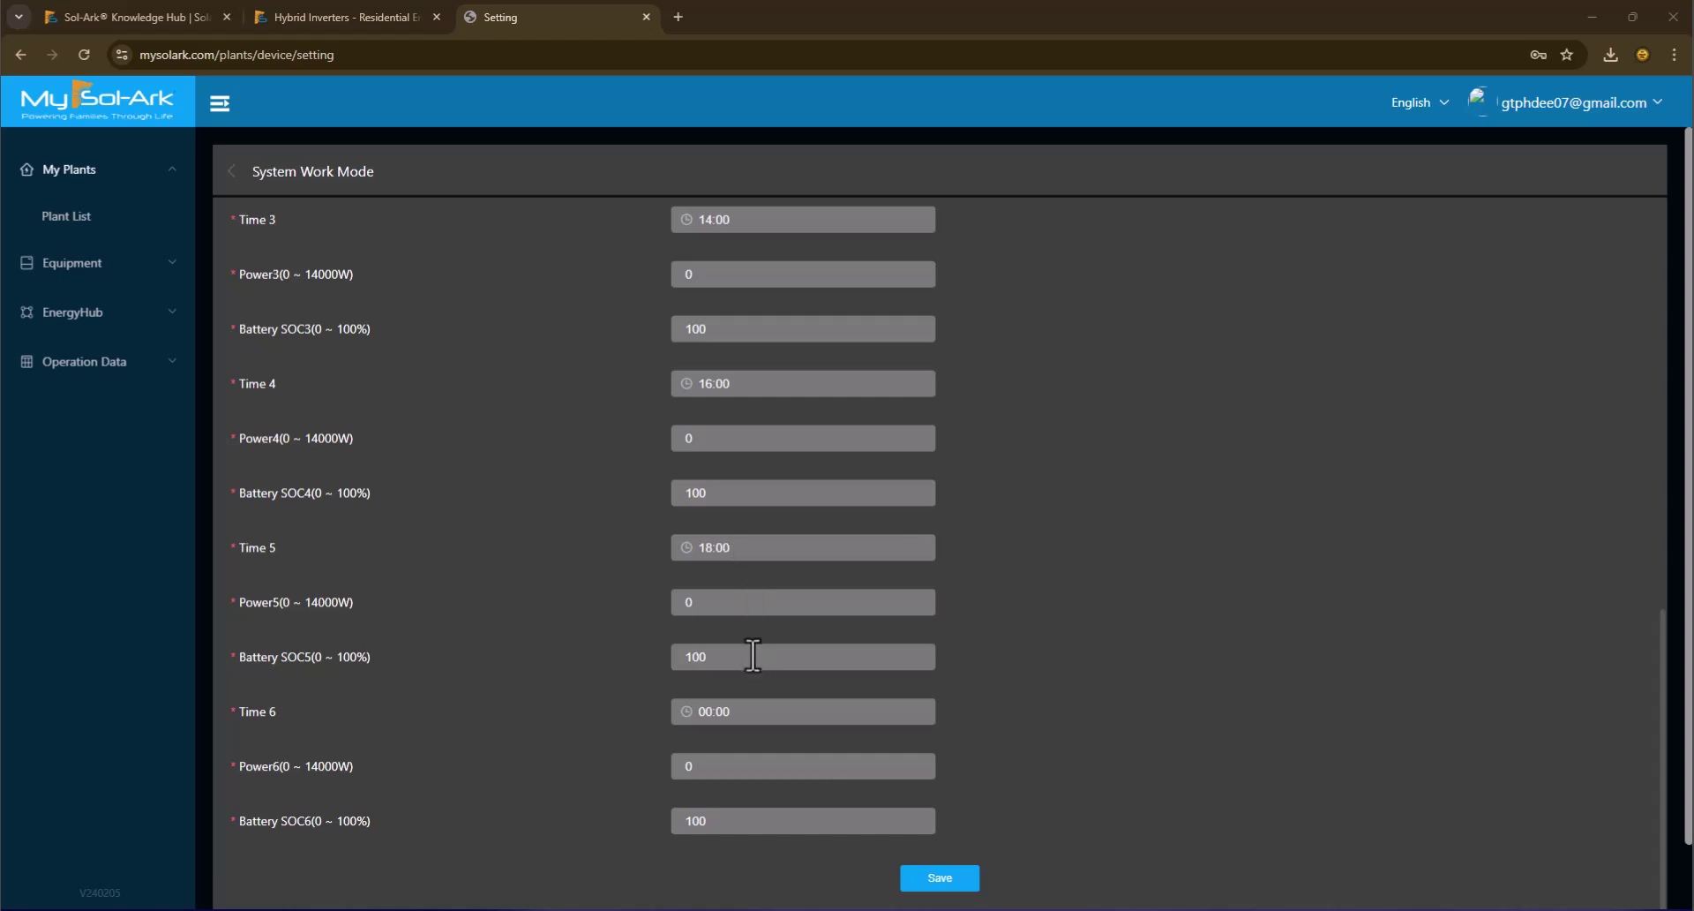
pyautogui.scroll(6, 762, 696)
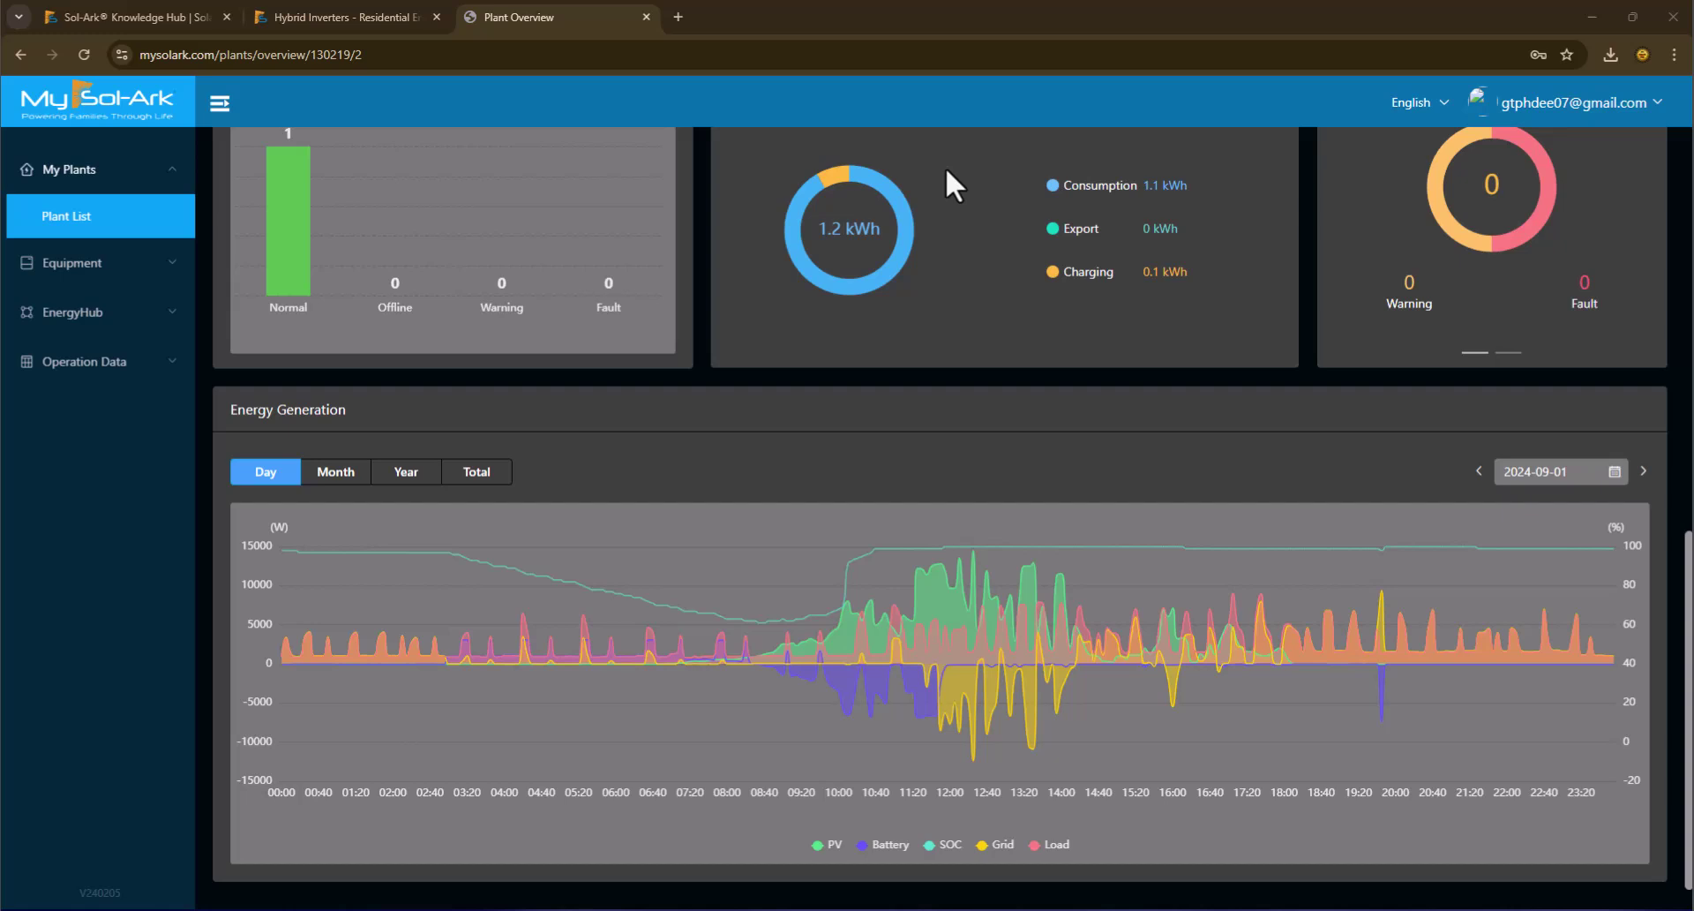
# - Inspect the 03:00 values in the plant's daily Energy Generation chart for 2024-09-01
pyautogui.moveTo(450, 552)
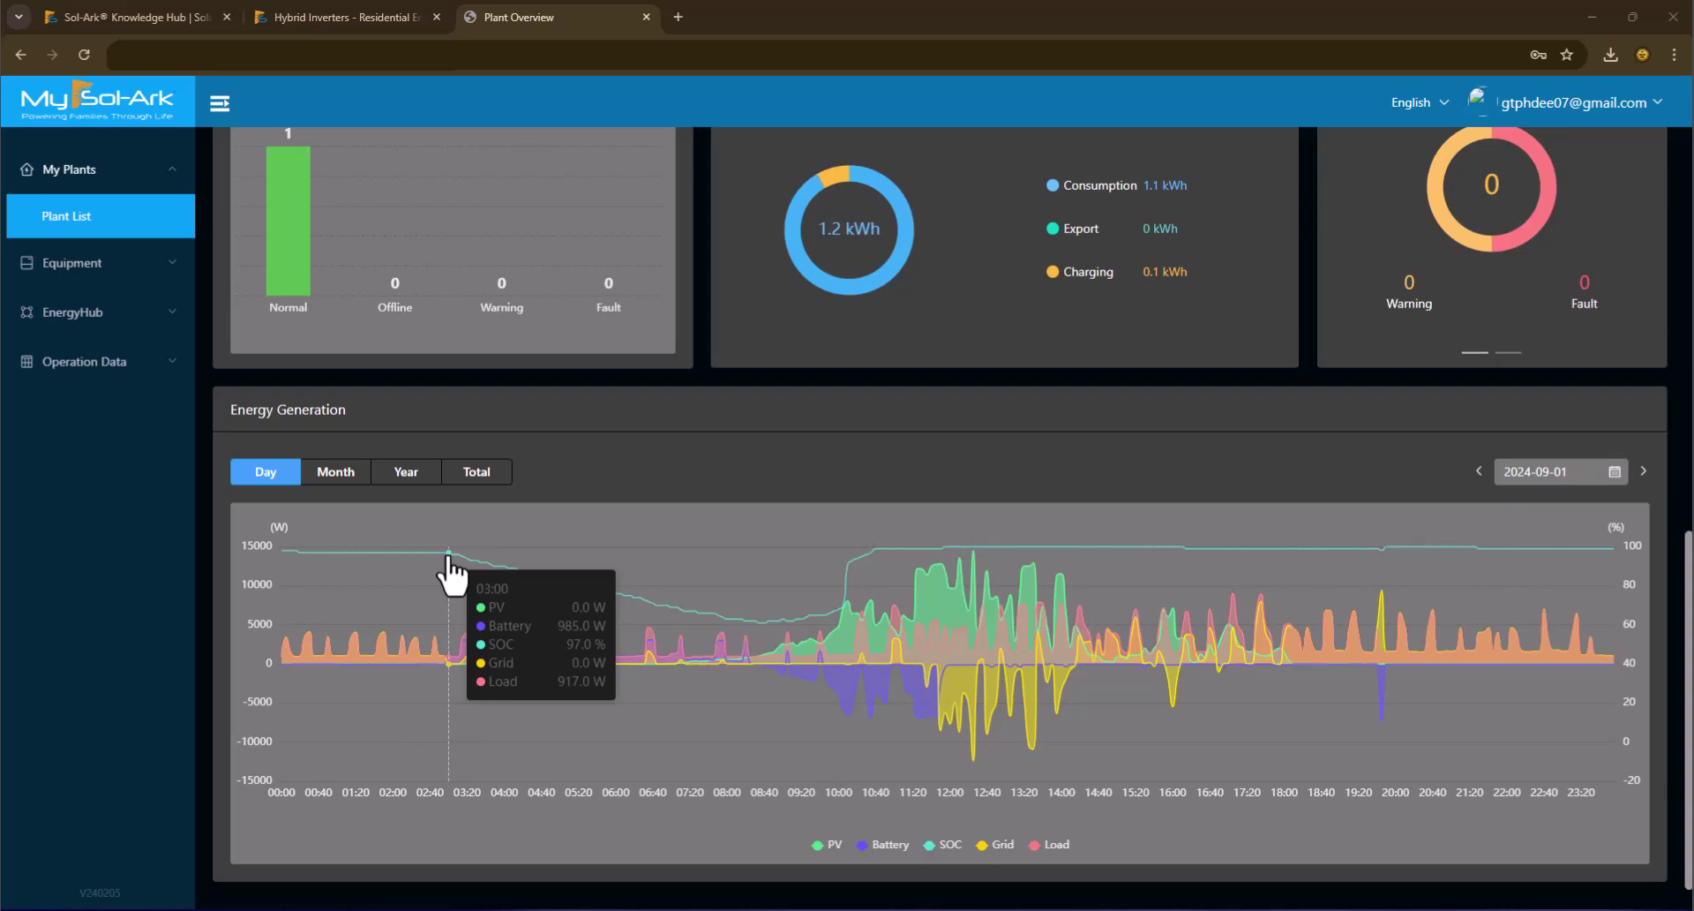